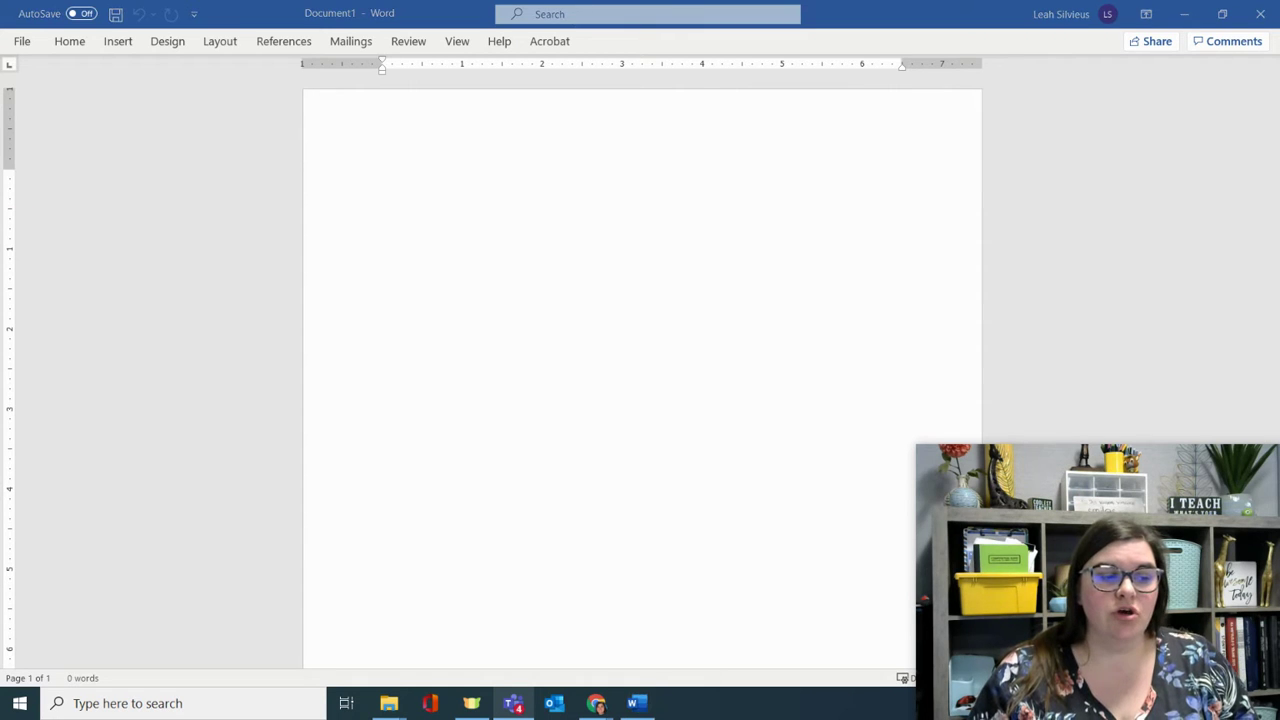
# - Open a File Explorer window, reposition it over the document, and examine its File, Share, View and Home commands
pyautogui.press('super+e')
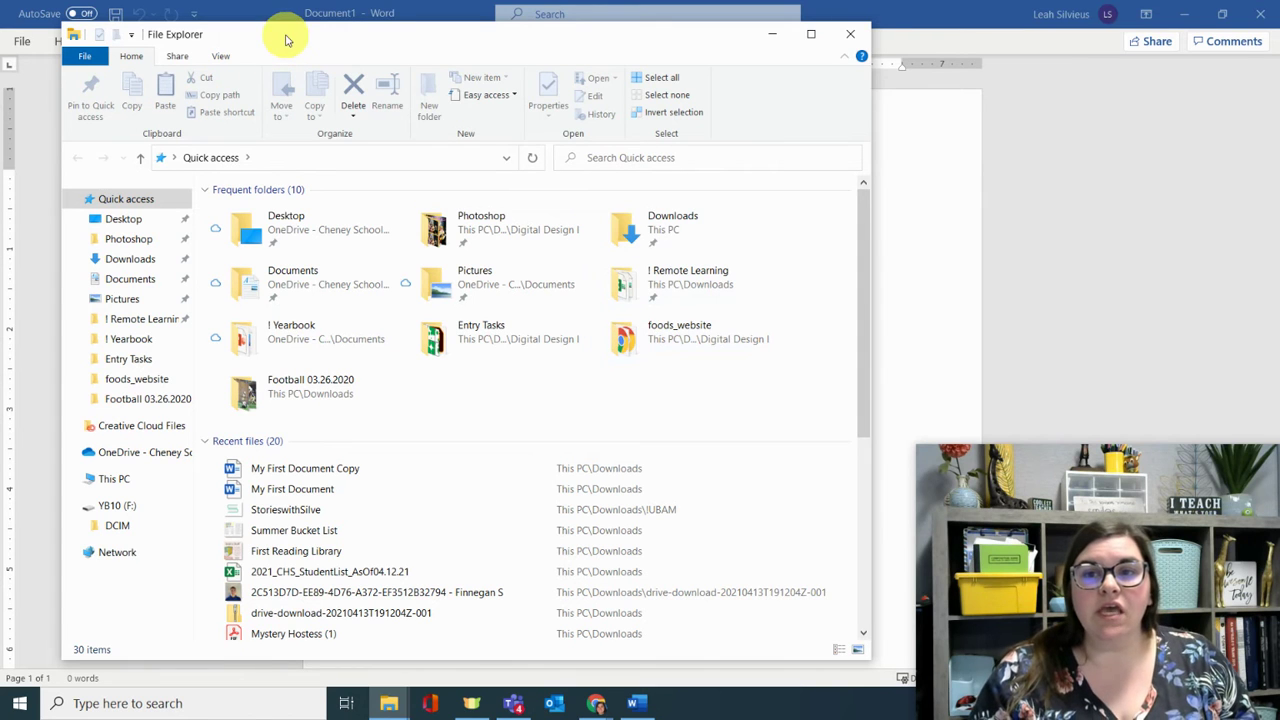
pyautogui.moveTo(286, 33); pyautogui.dragTo(325, 85)
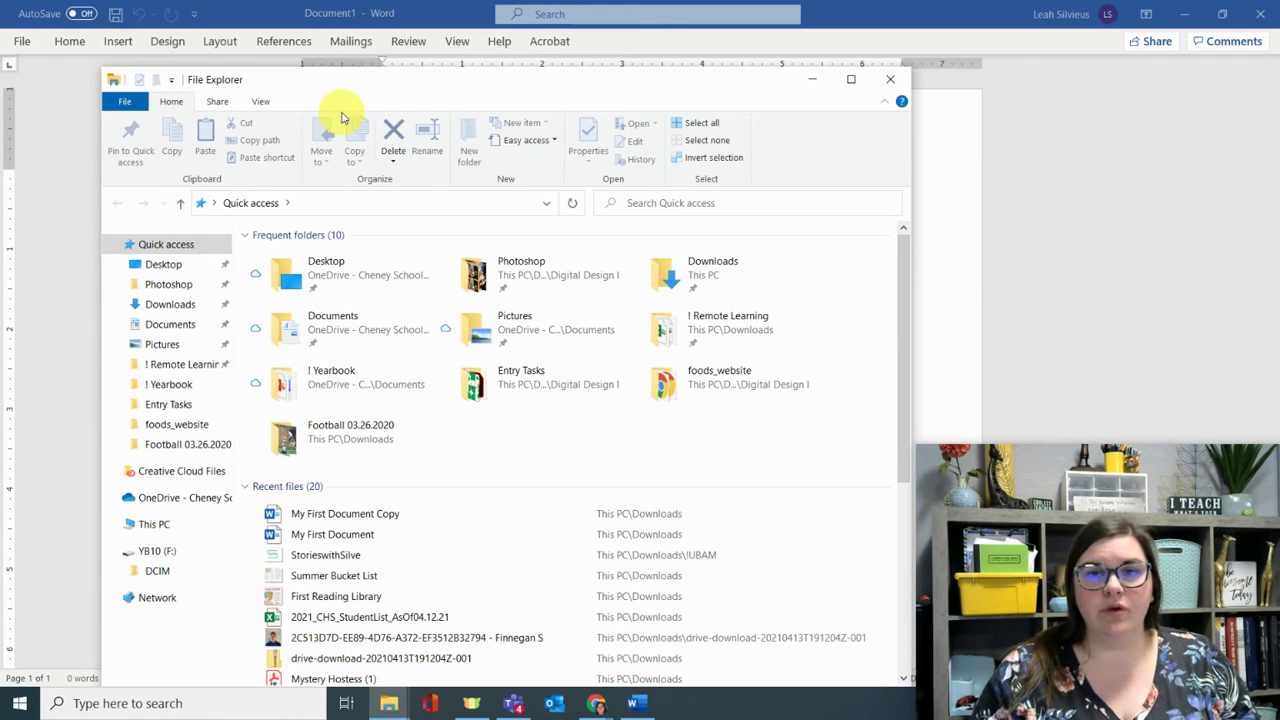
pyautogui.click(124, 103)
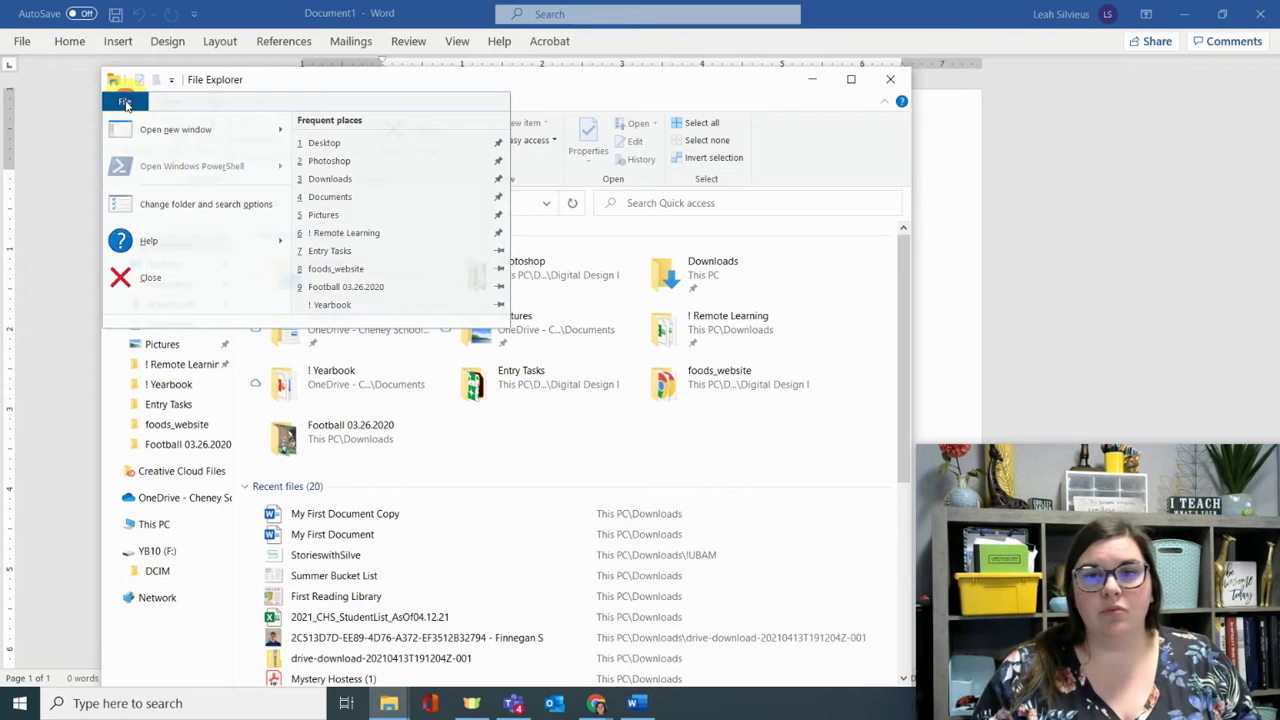
pyautogui.click(124, 101)
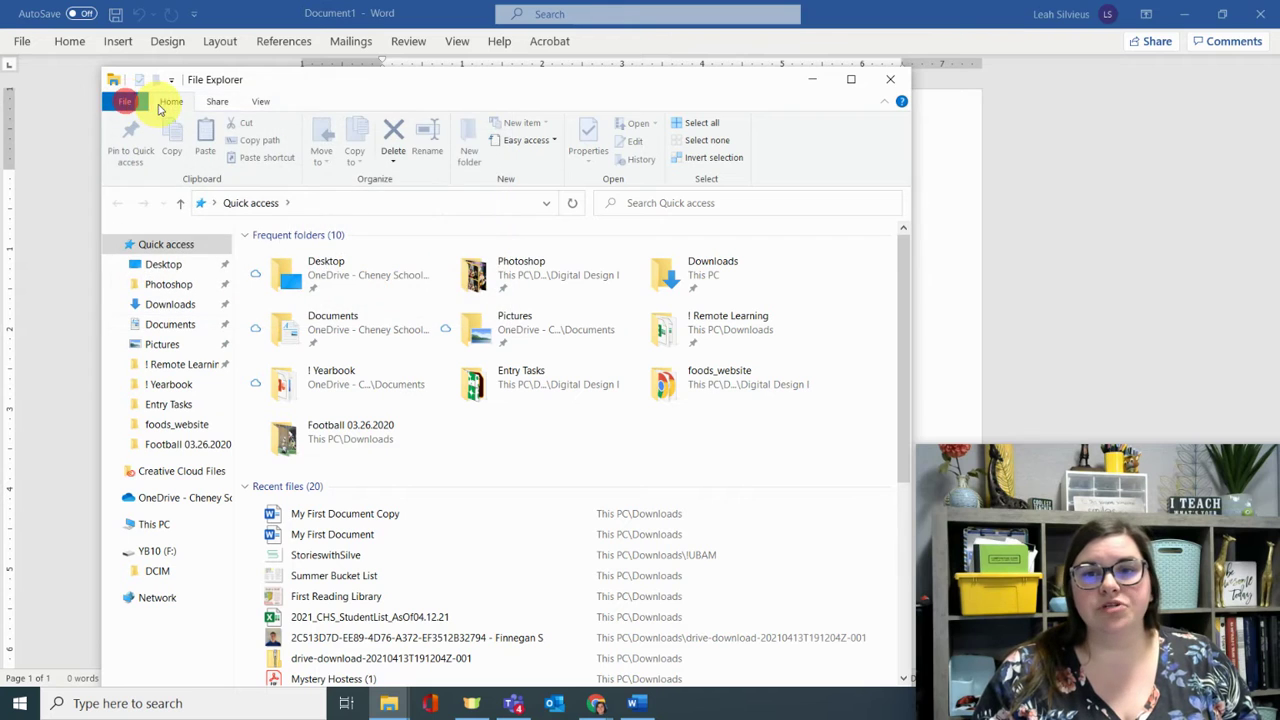
pyautogui.click(222, 101)
pyautogui.click(262, 101)
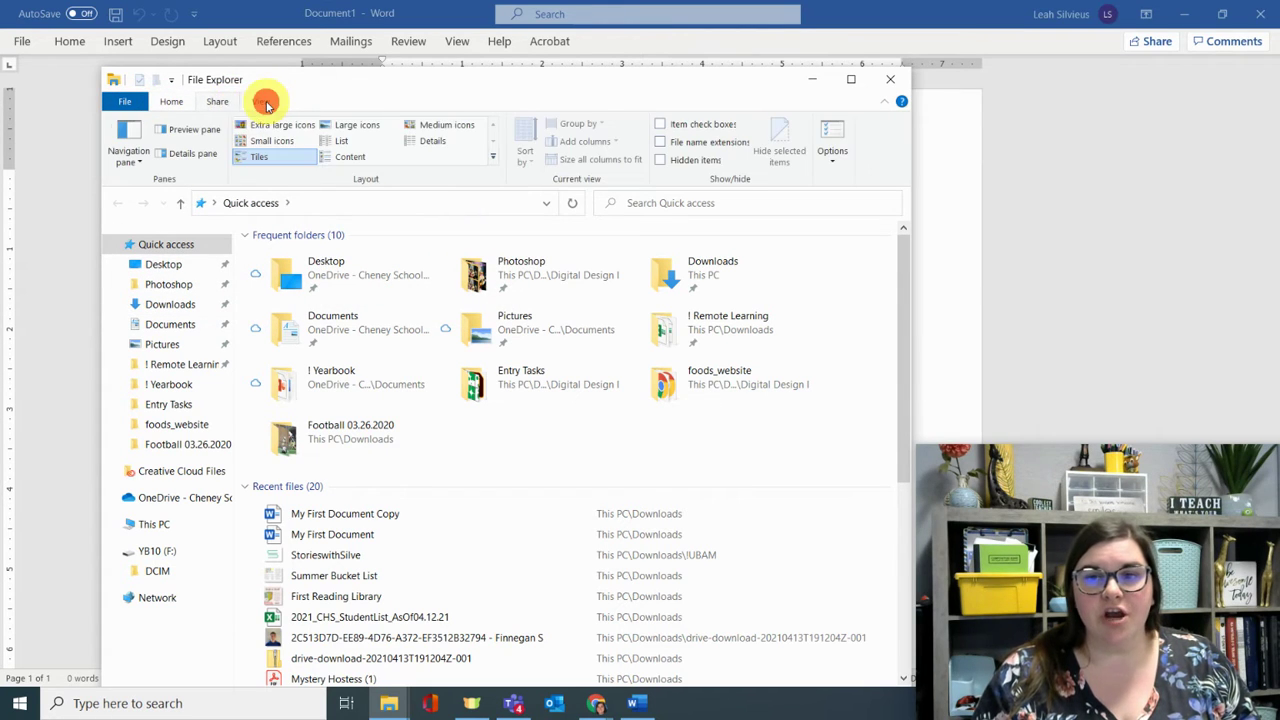
pyautogui.click(173, 104)
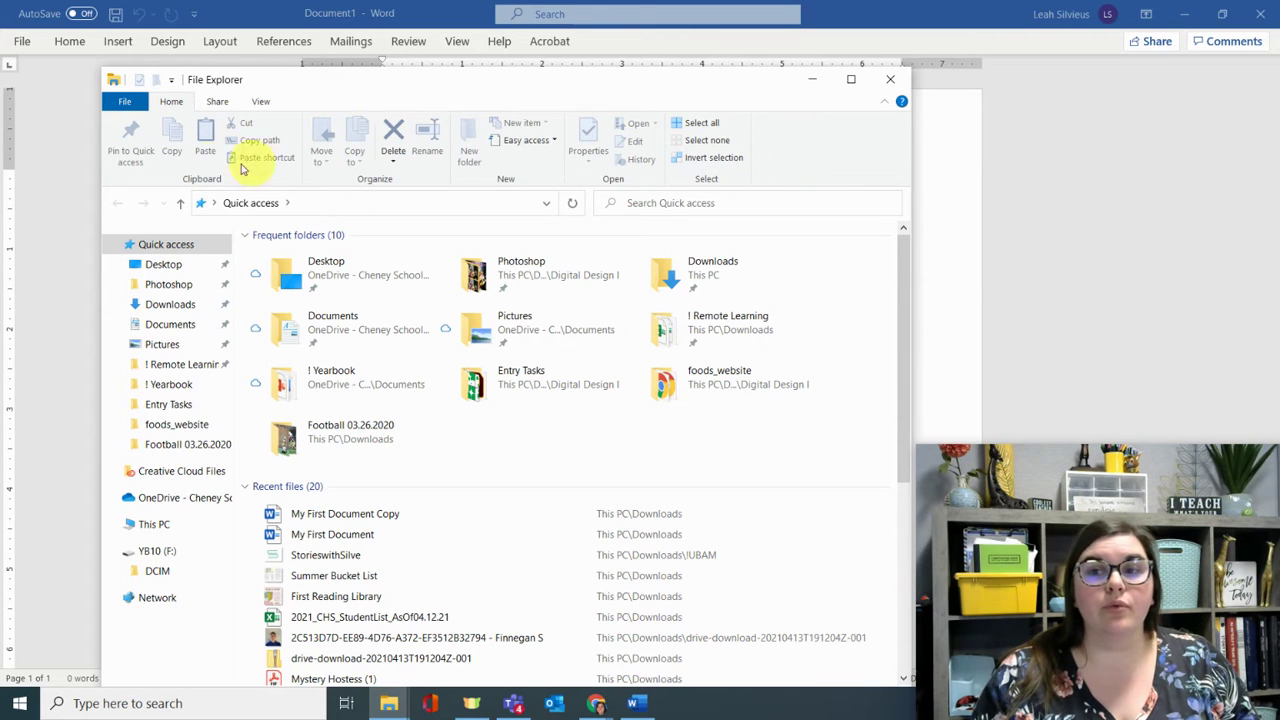
# - Compare File Explorer's Share and View commands with the Home command groups, and minimise the window
pyautogui.click(503, 437)
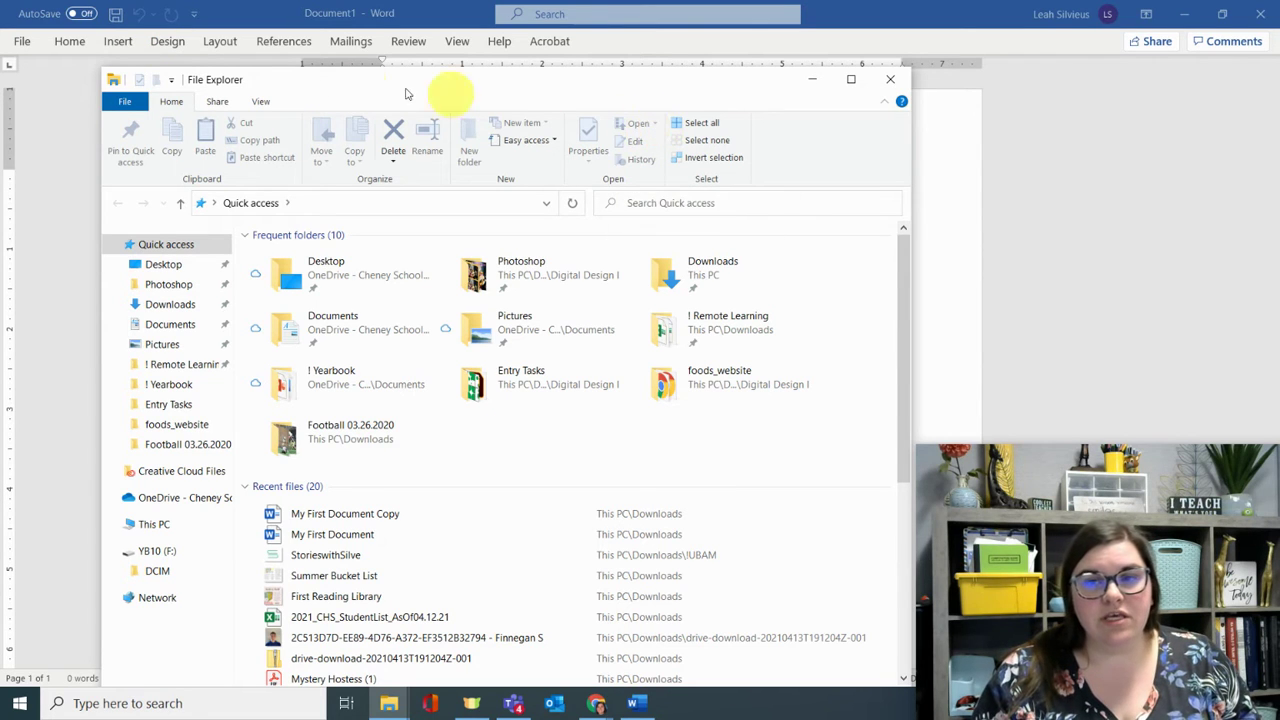
pyautogui.click(215, 101)
pyautogui.click(262, 104)
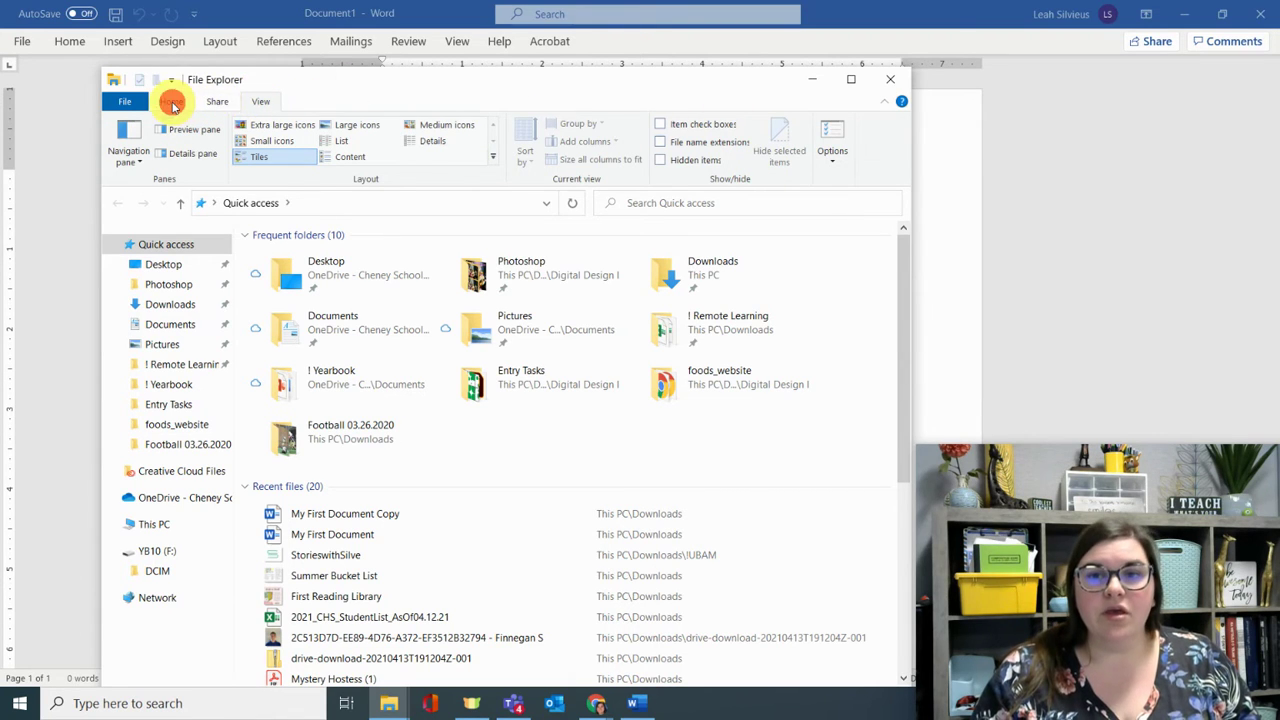
pyautogui.click(171, 101)
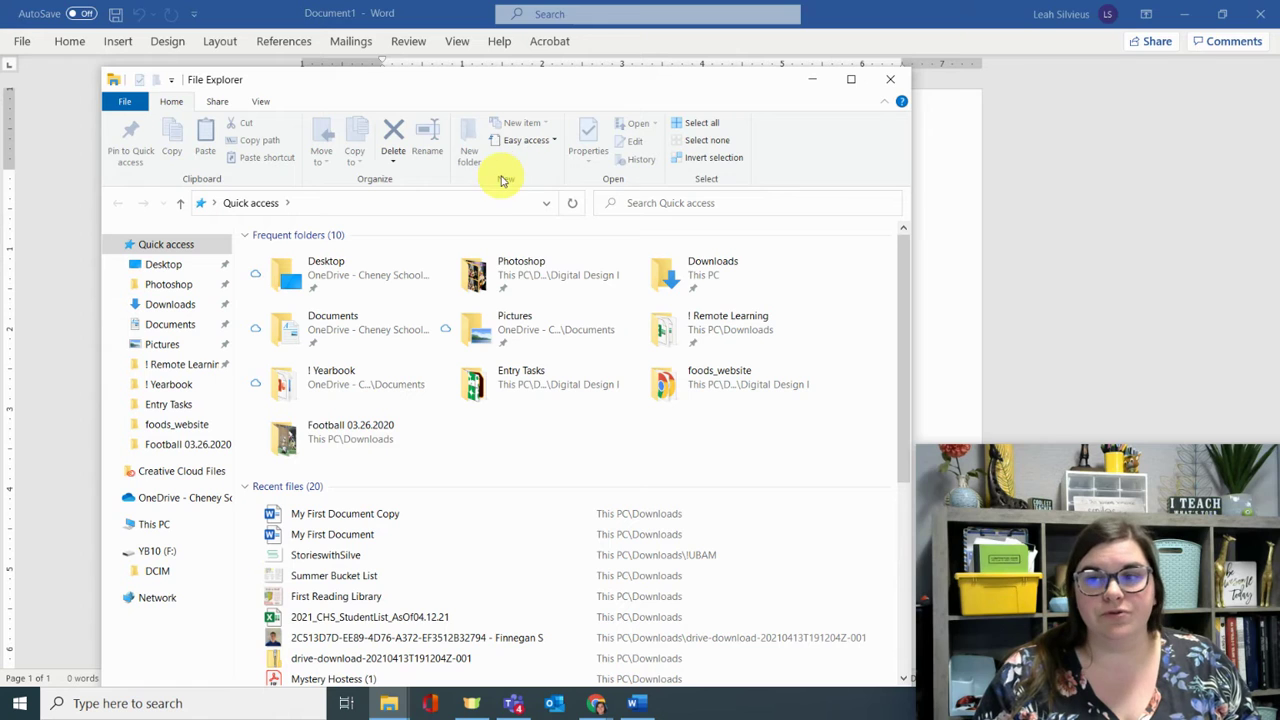
pyautogui.click(607, 180)
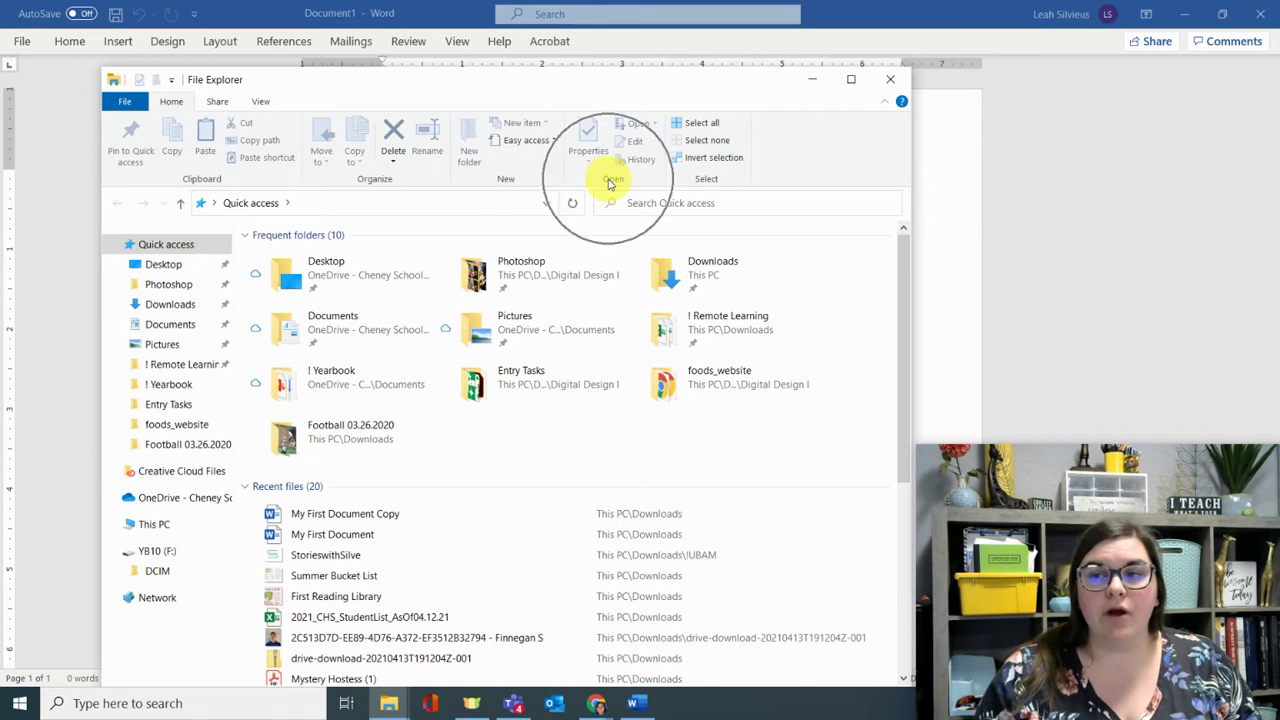
pyautogui.click(701, 184)
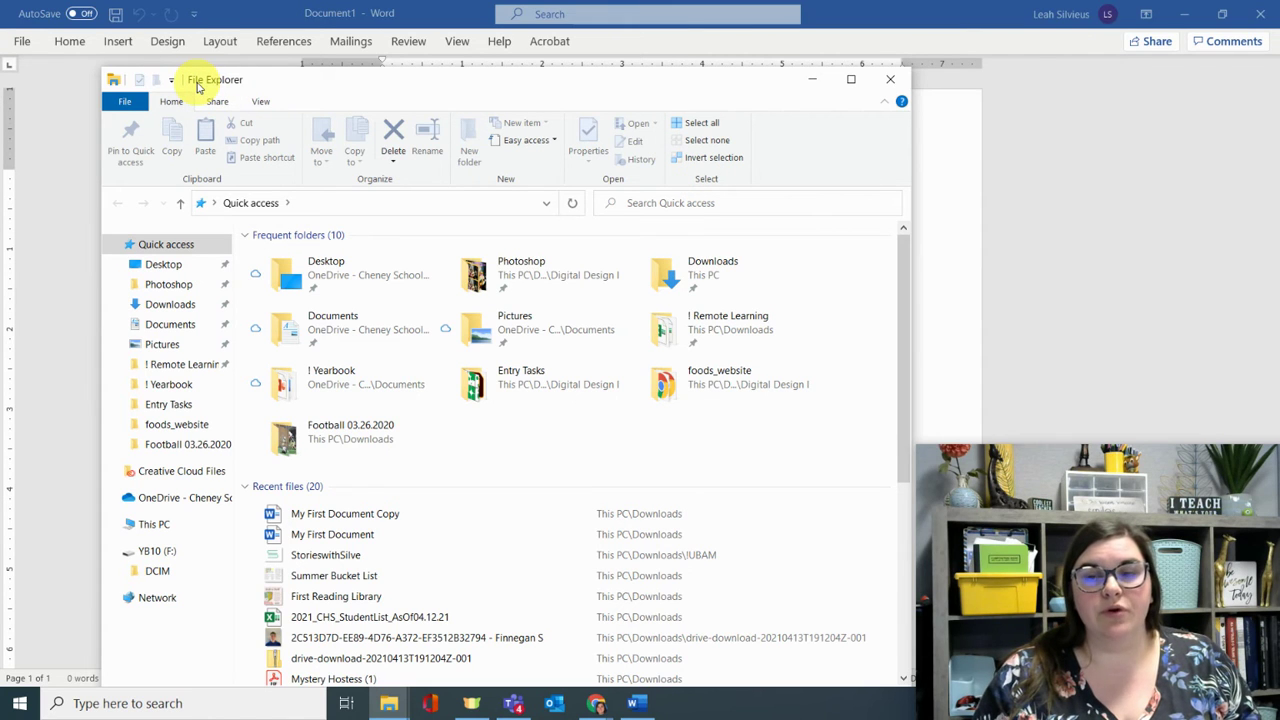
pyautogui.click(813, 80)
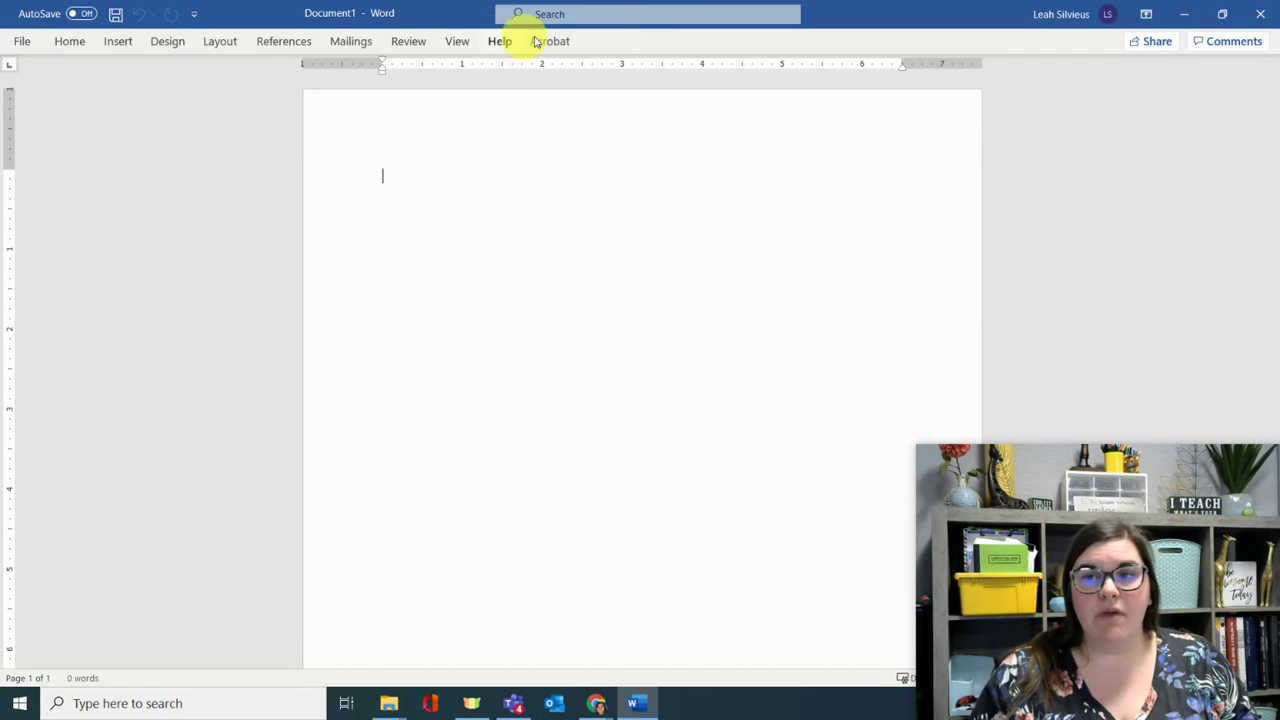
# - Look through the File options and the Home, Insert and Design commands of the blank Word document
pyautogui.click(28, 42)
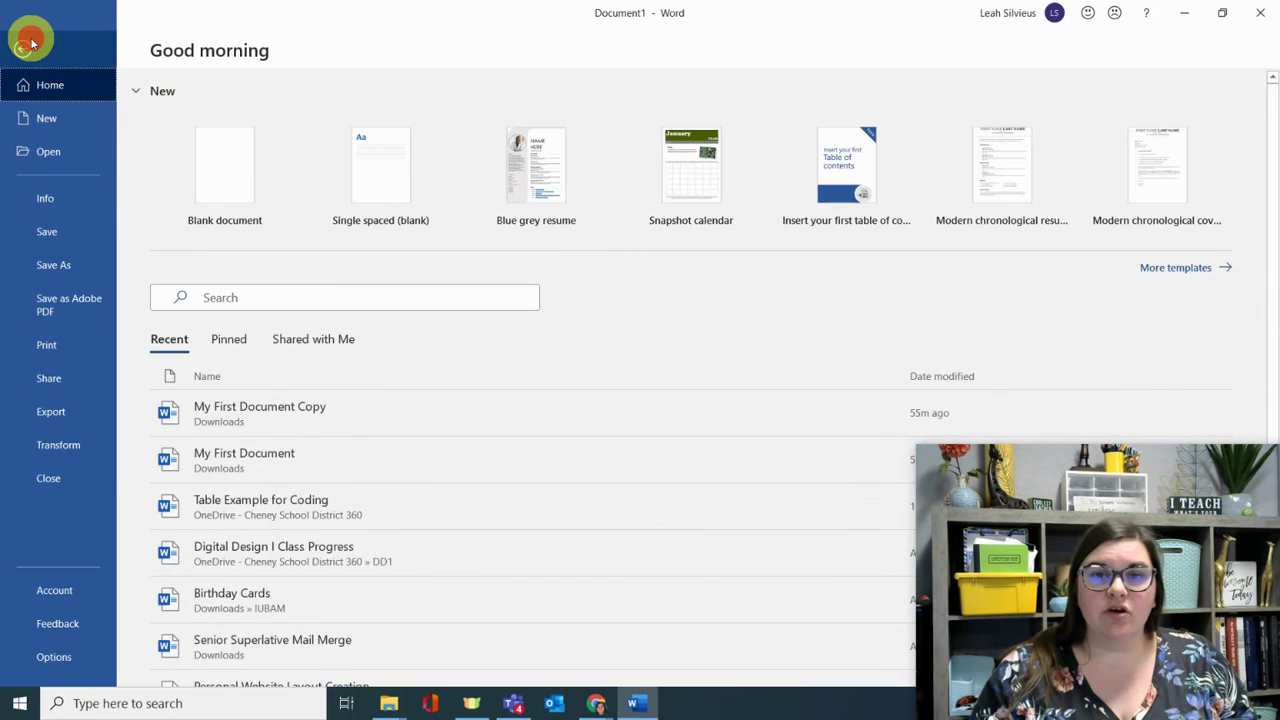
pyautogui.click(27, 42)
pyautogui.click(75, 41)
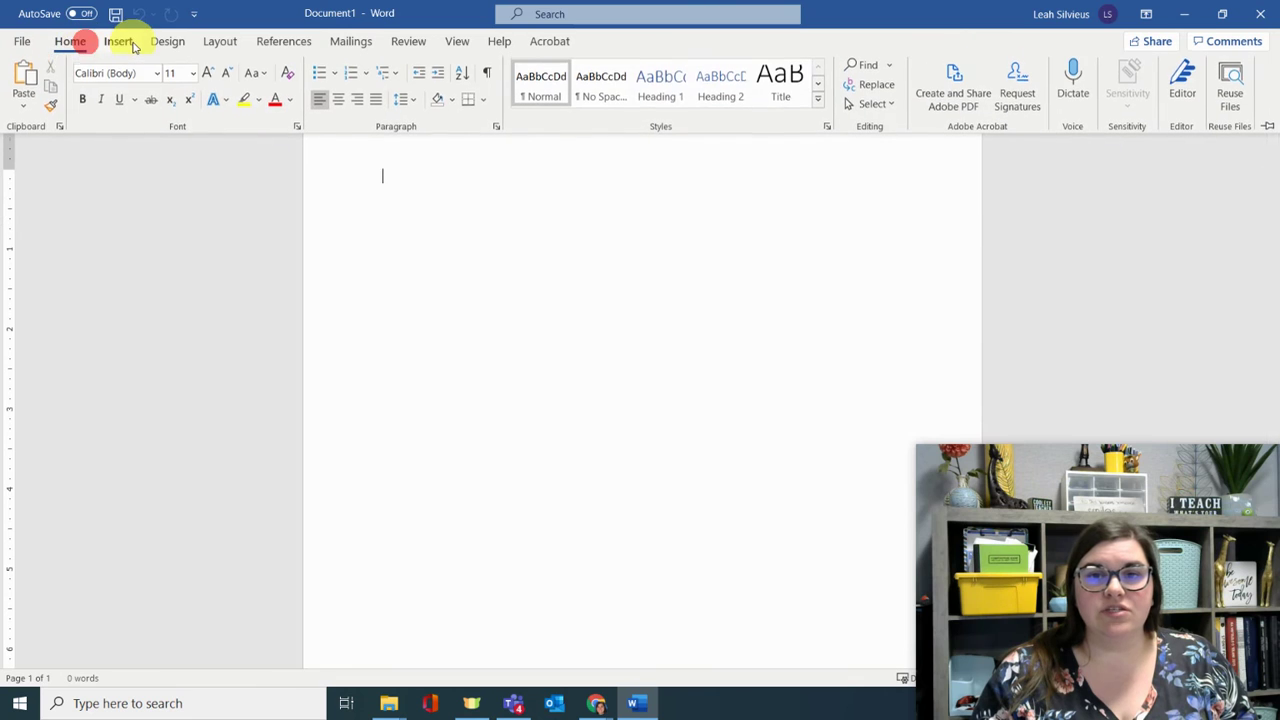
pyautogui.click(118, 41)
pyautogui.click(169, 41)
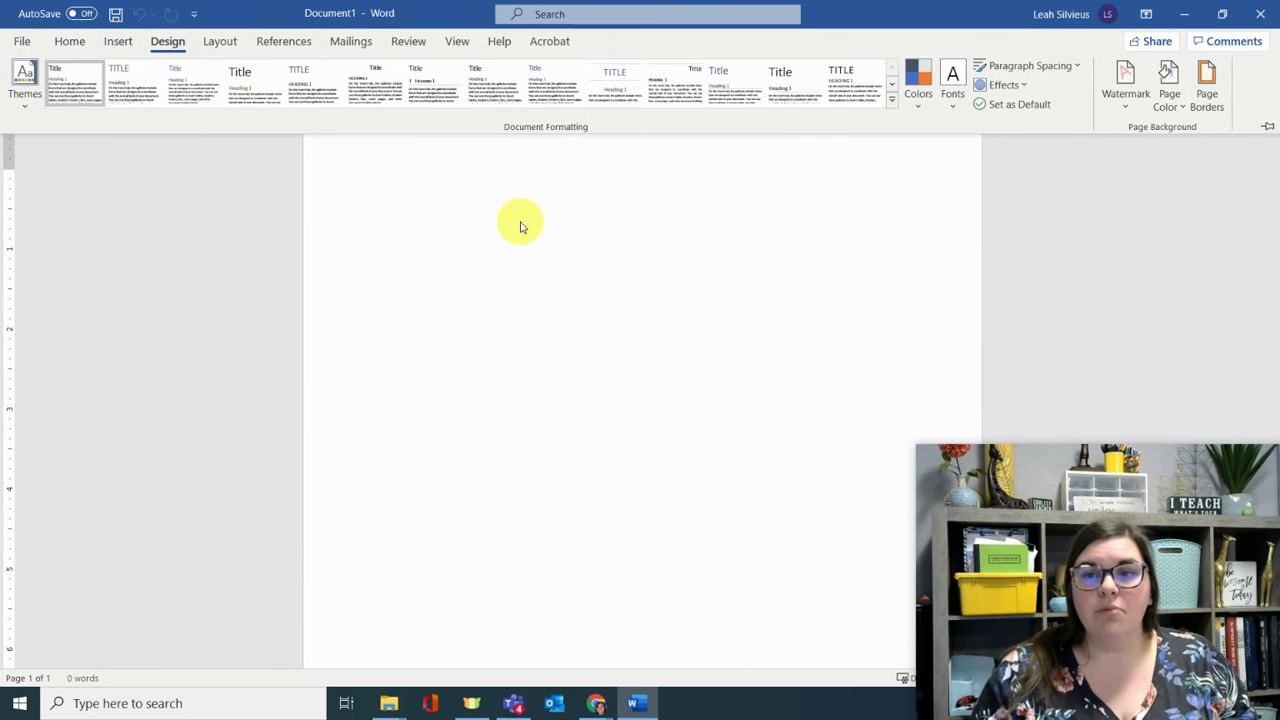
pyautogui.click(520, 221)
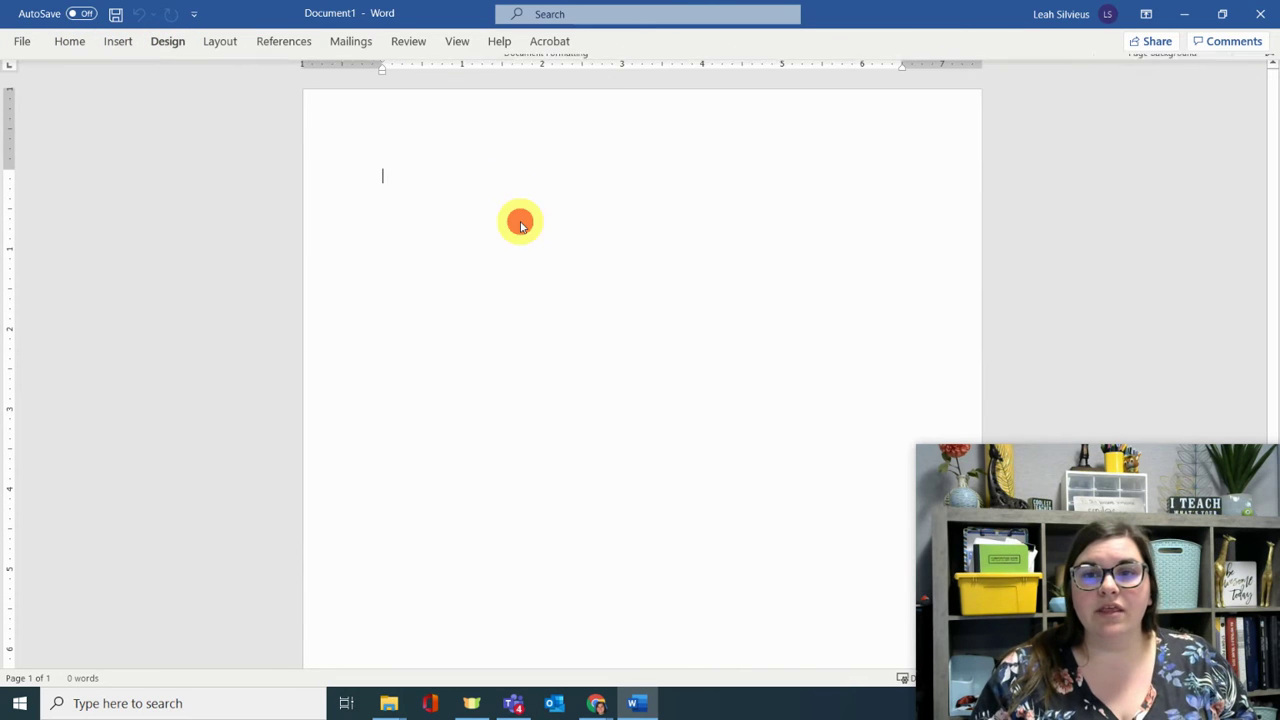
# - Pin the ribbon in the blank document so that its commands stay displayed while working
pyautogui.click(84, 45)
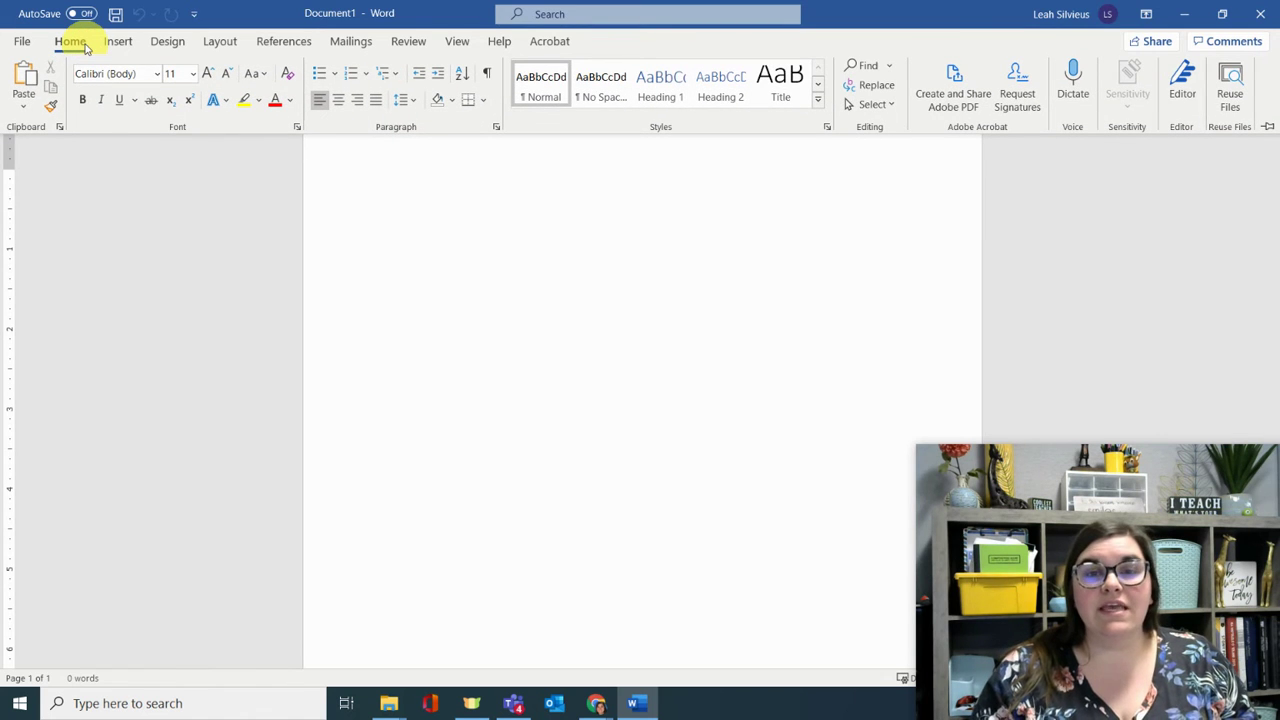
pyautogui.click(1266, 128)
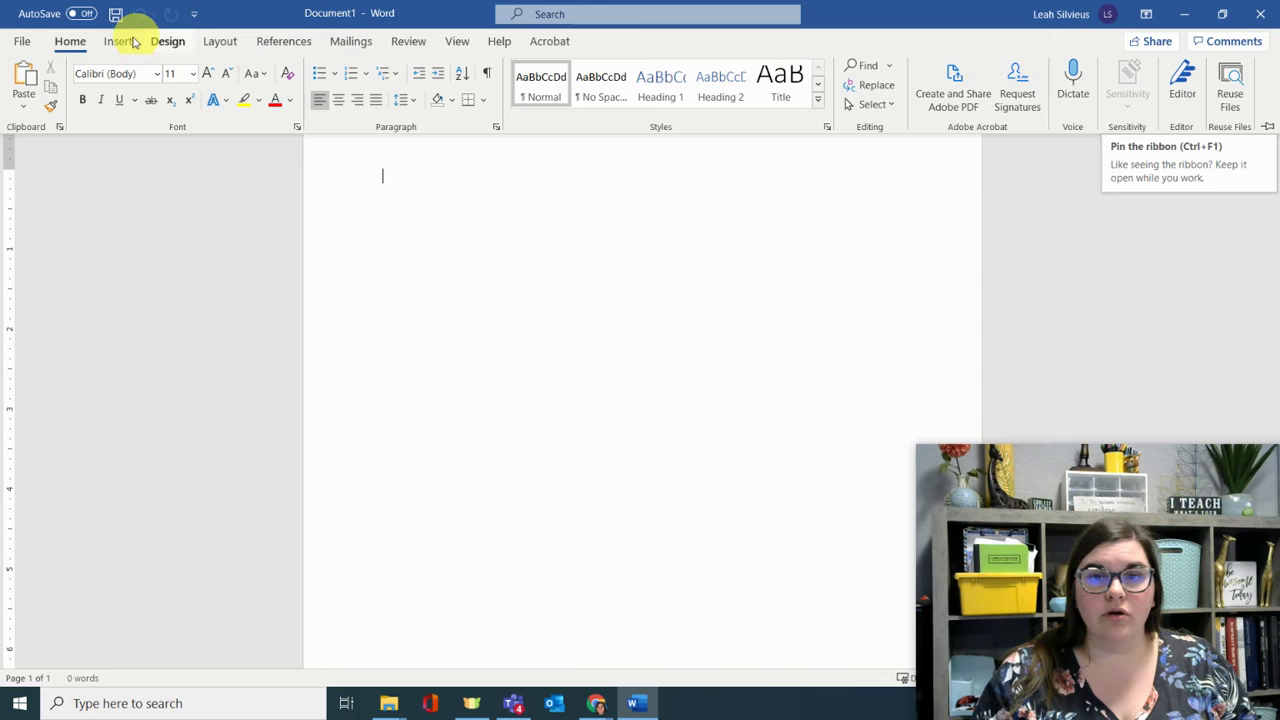
pyautogui.click(63, 45)
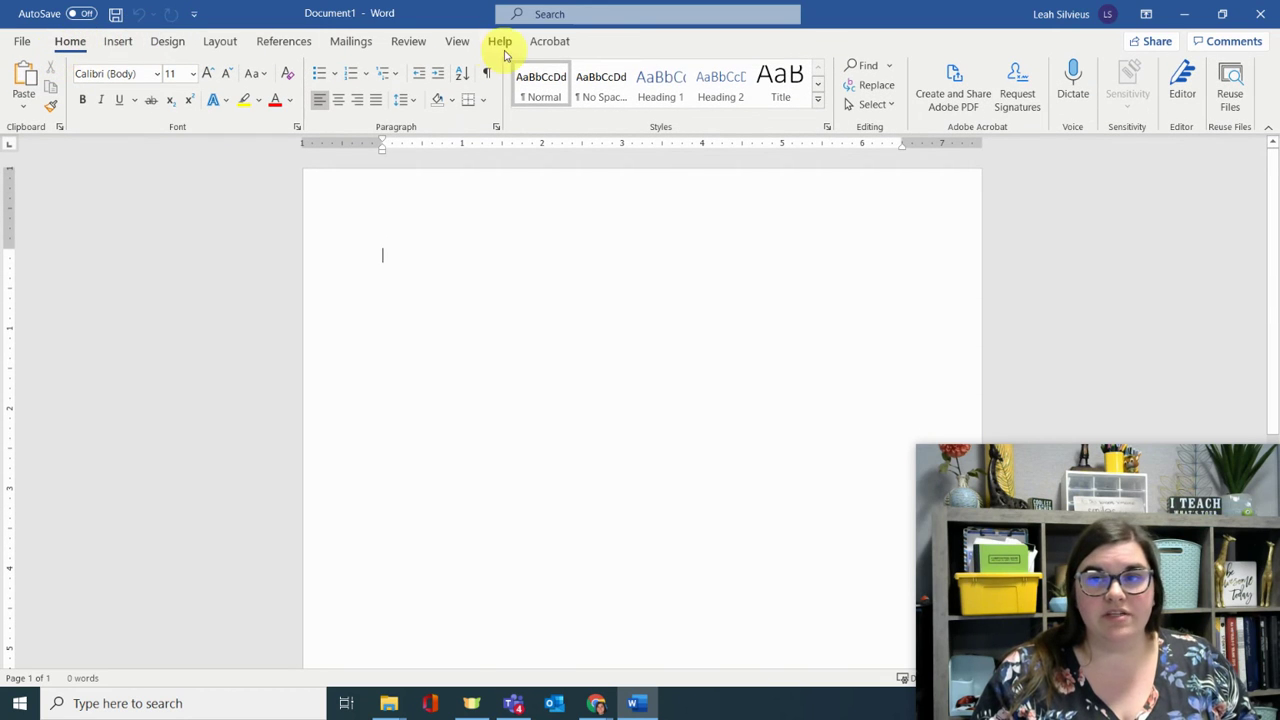
pyautogui.click(454, 273)
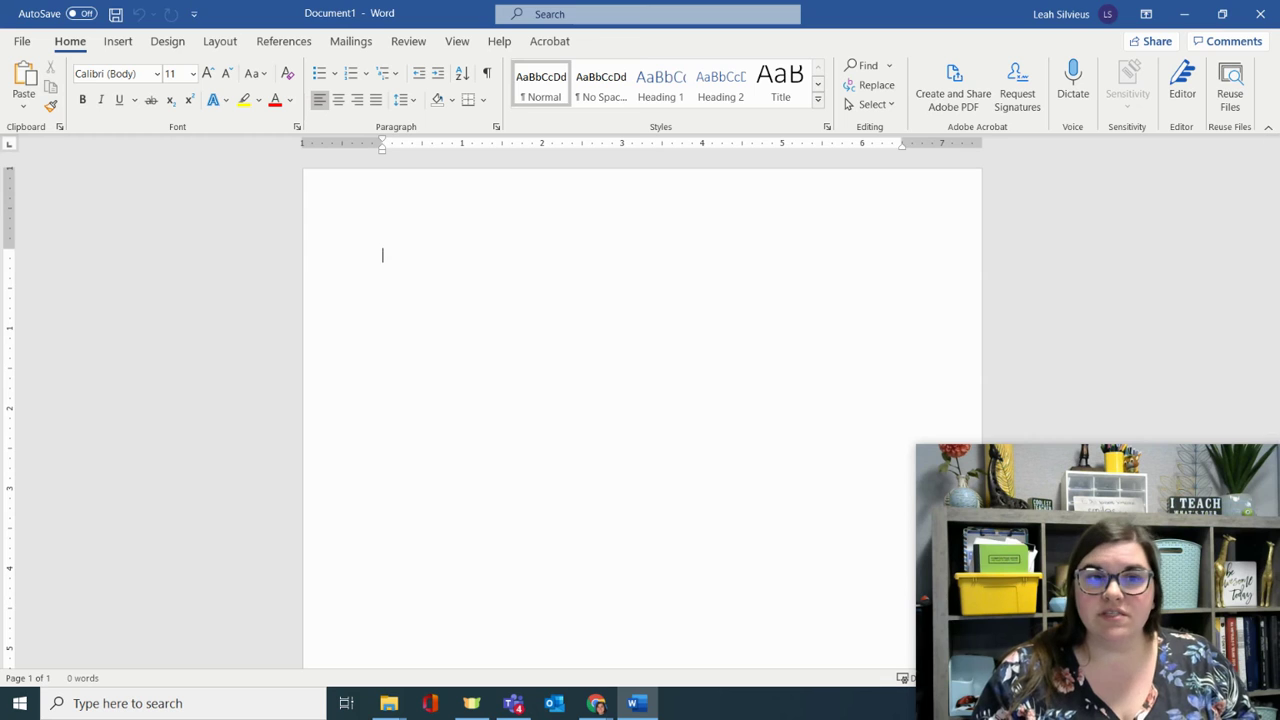
# - Switch to the Chrome window showing Document8 in Word for the web and maximise it
pyautogui.click(596, 703)
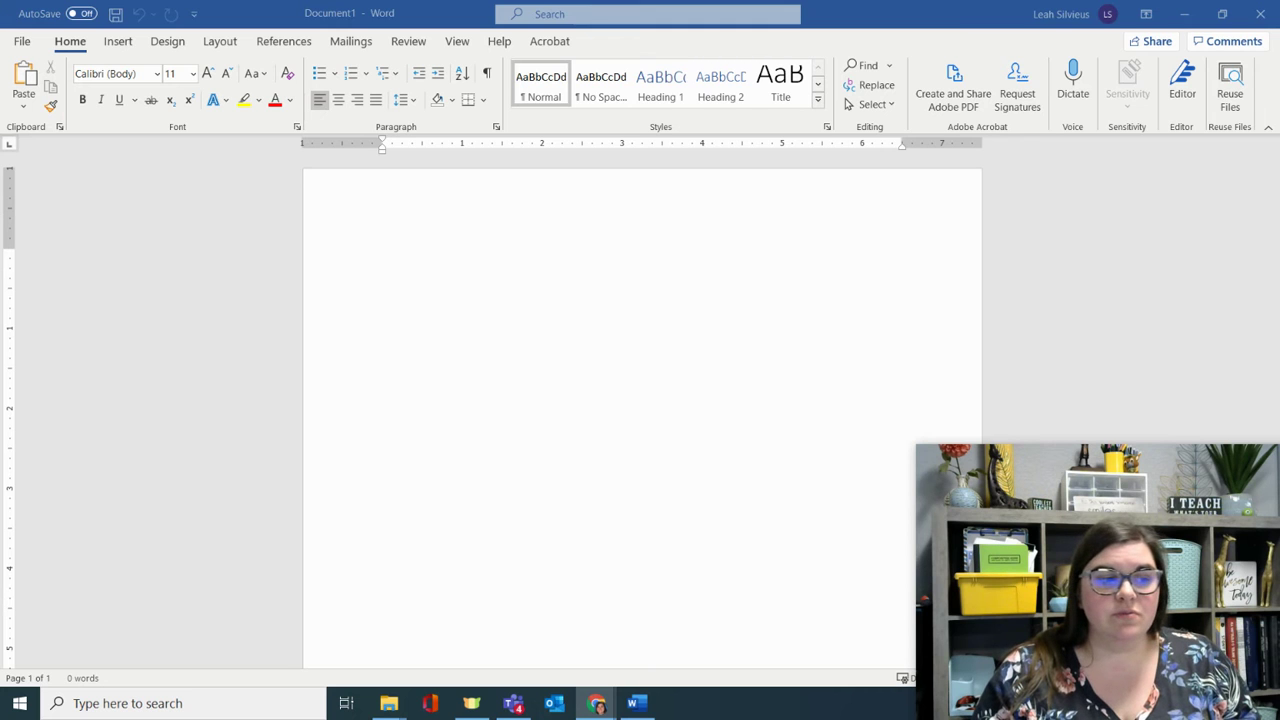
pyautogui.hotkey('alt', 'Tab')
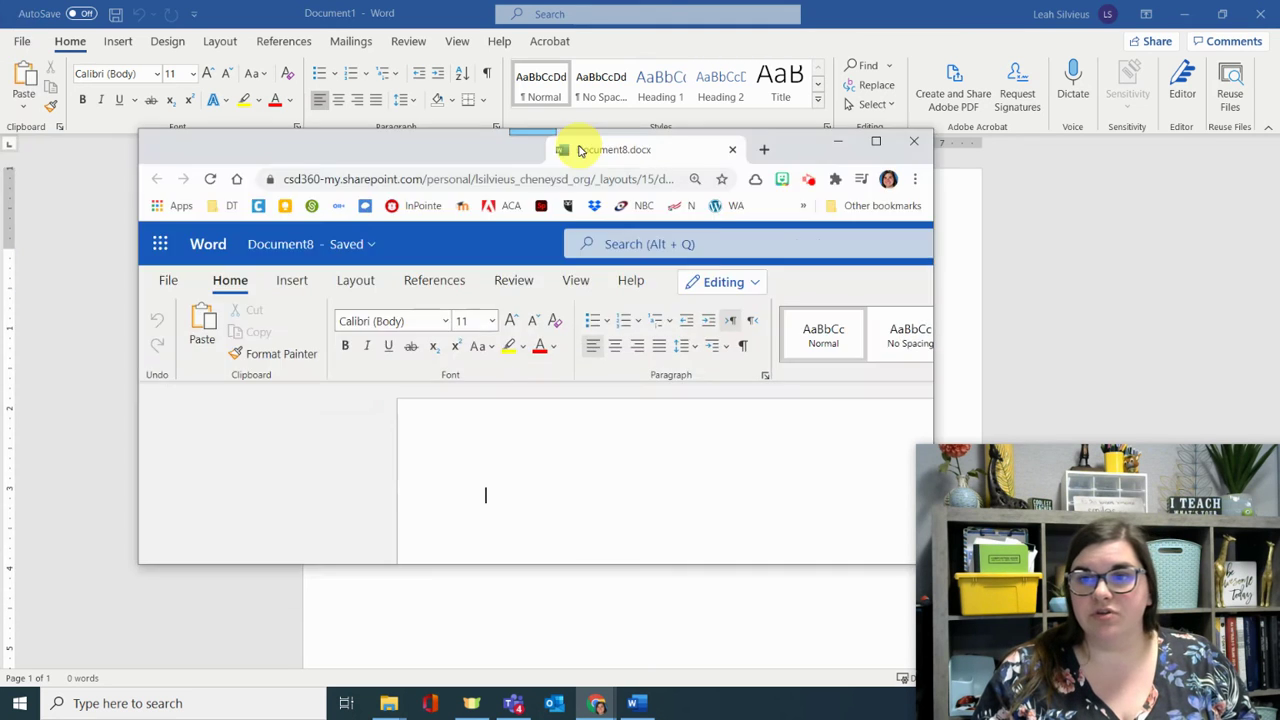
pyautogui.doubleClick(571, 149)
pyautogui.click(306, 343)
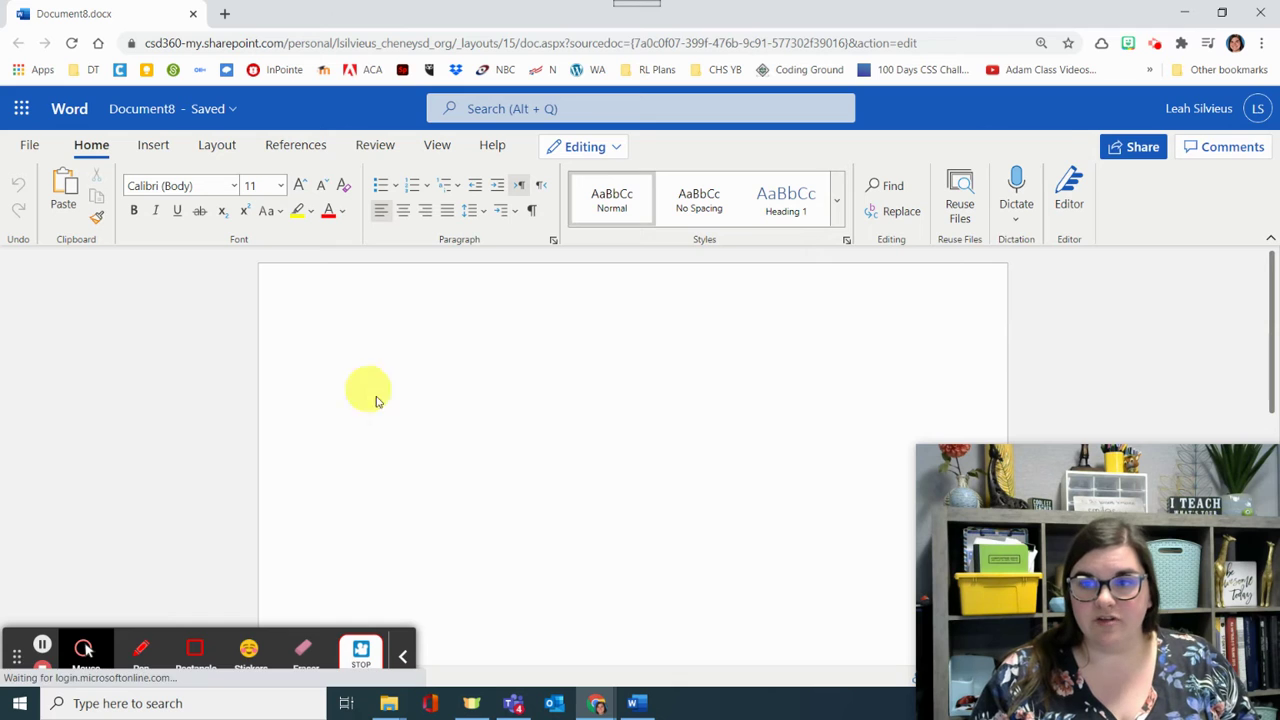
# - Examine the Insert, Layout, References and Home commands in Word for the web, and return to the desktop Word document
pyautogui.click(152, 145)
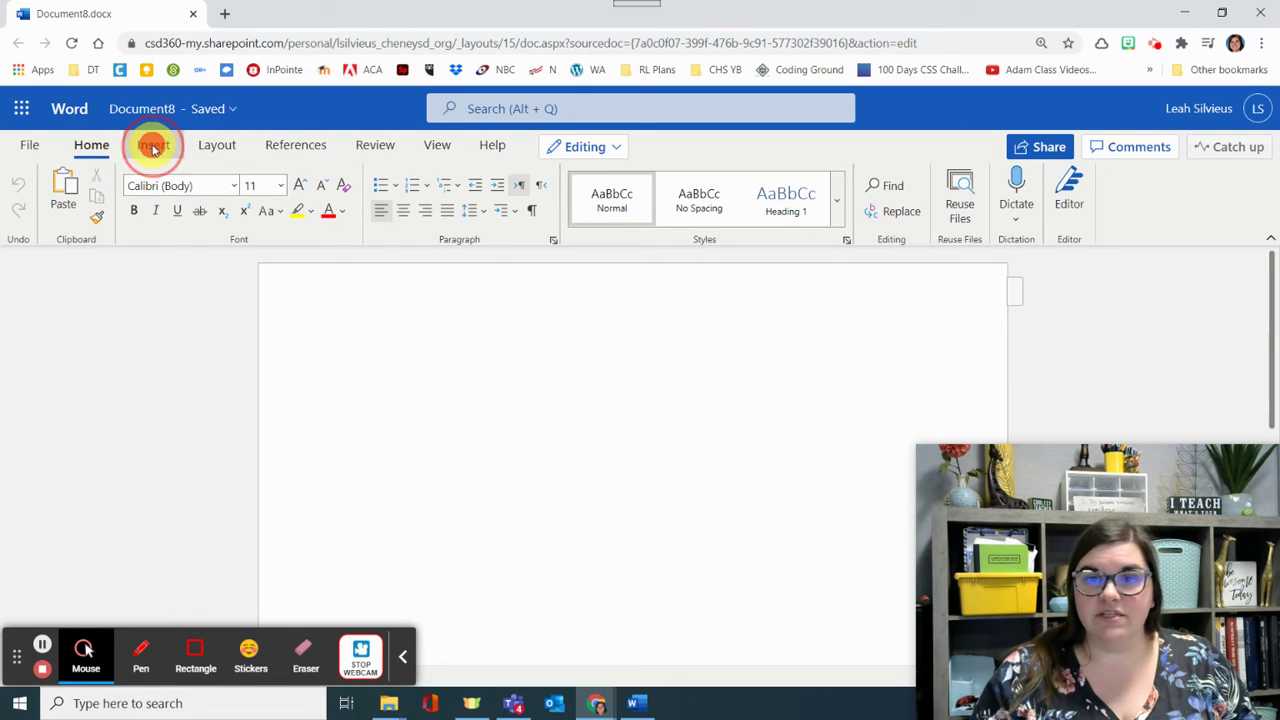
pyautogui.click(216, 145)
pyautogui.click(288, 146)
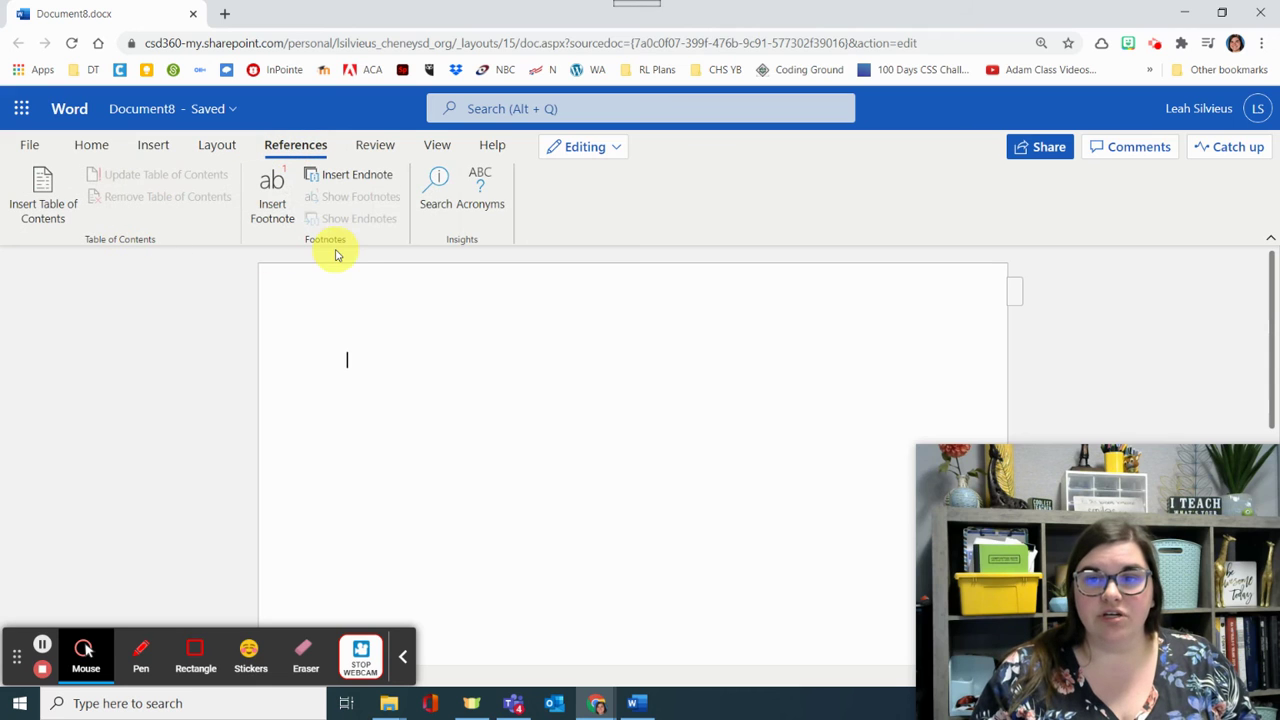
pyautogui.click(91, 145)
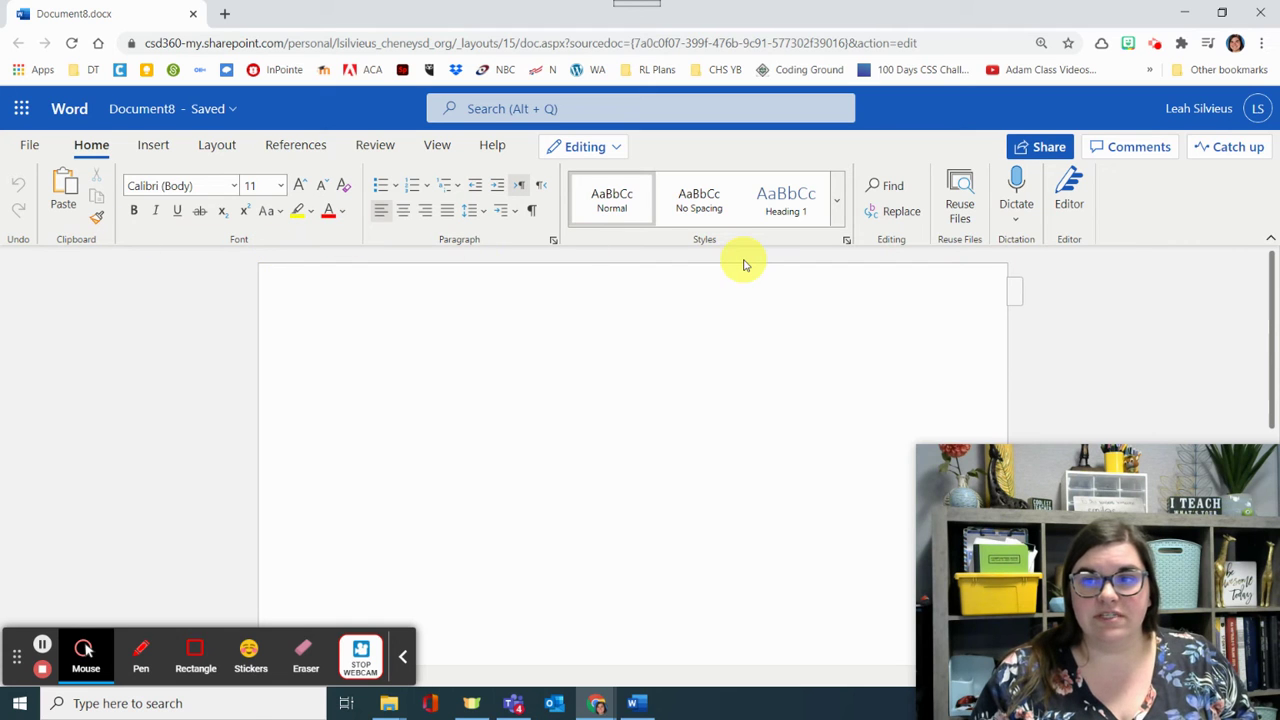
pyautogui.click(436, 16)
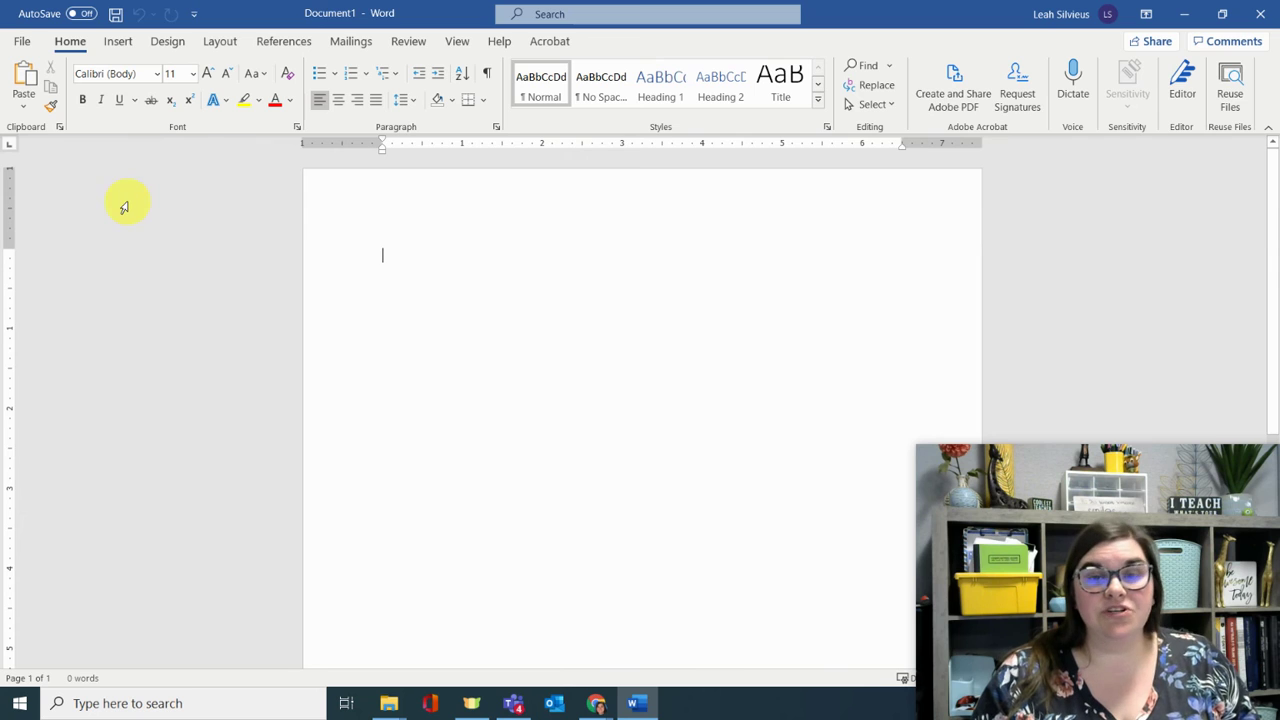
pyautogui.click(180, 131)
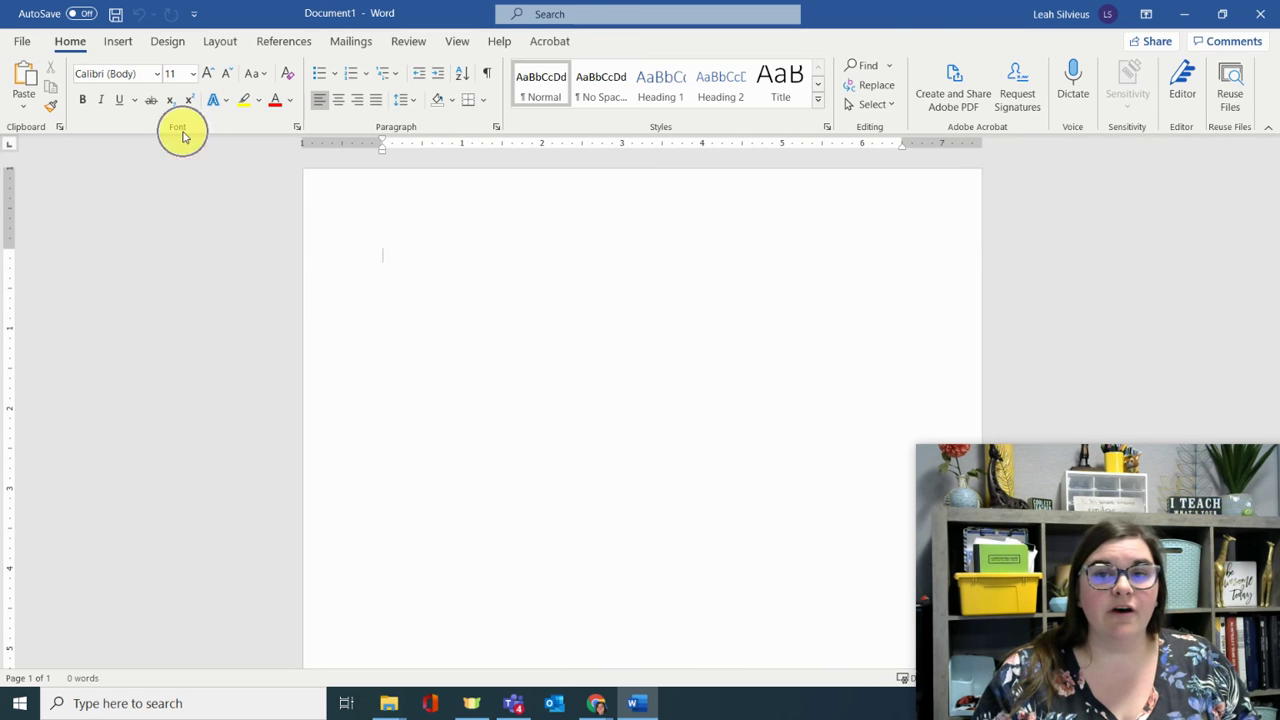
pyautogui.click(298, 127)
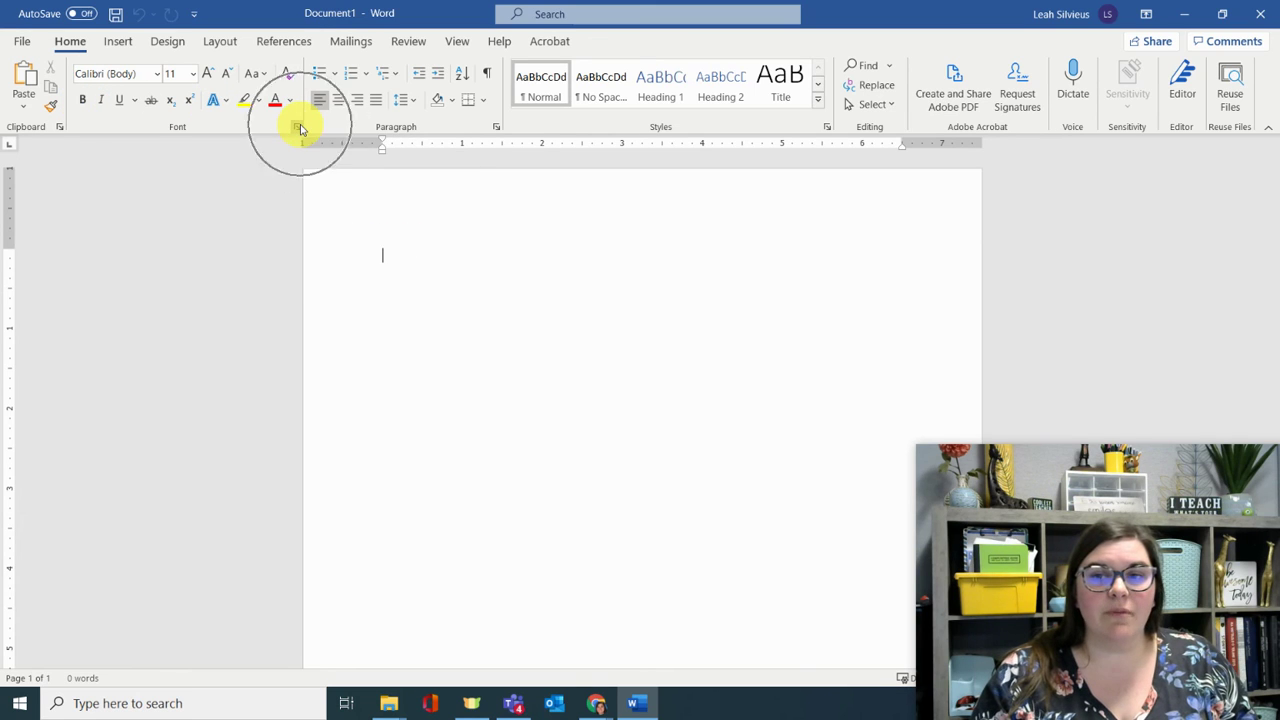
pyautogui.click(298, 127)
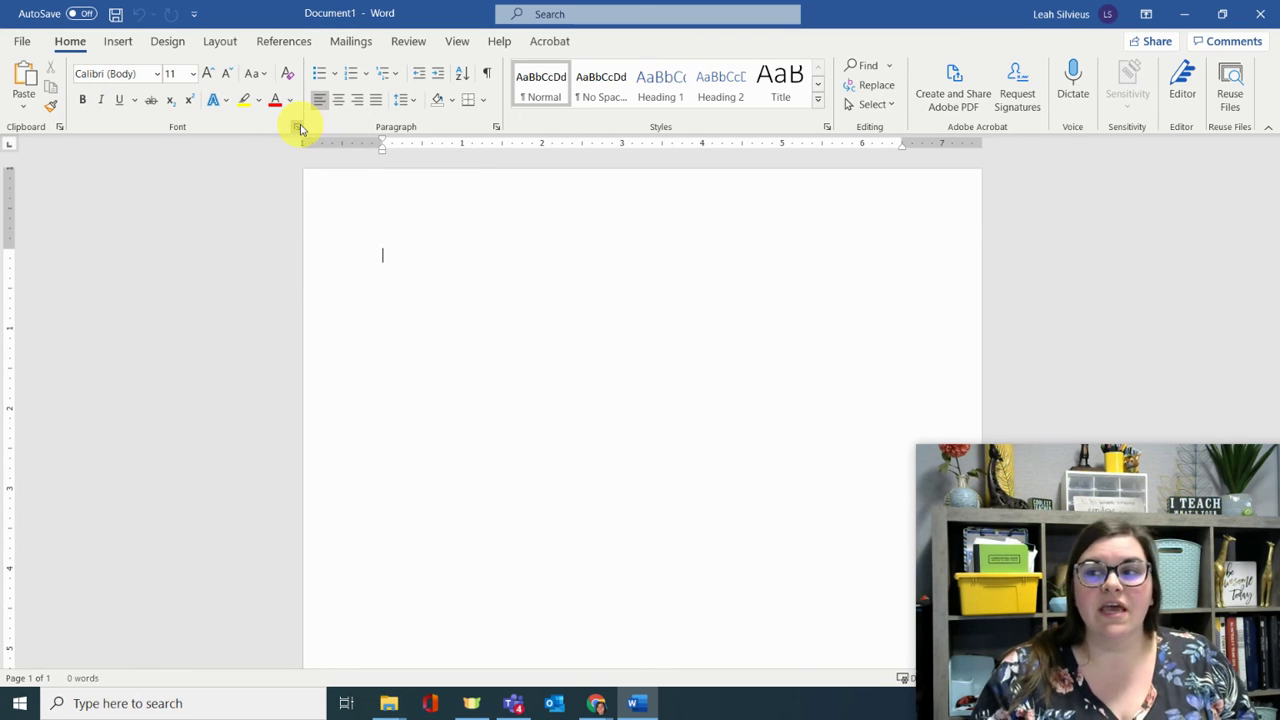
pyautogui.click(298, 127)
pyautogui.click(298, 127)
pyautogui.click(298, 127)
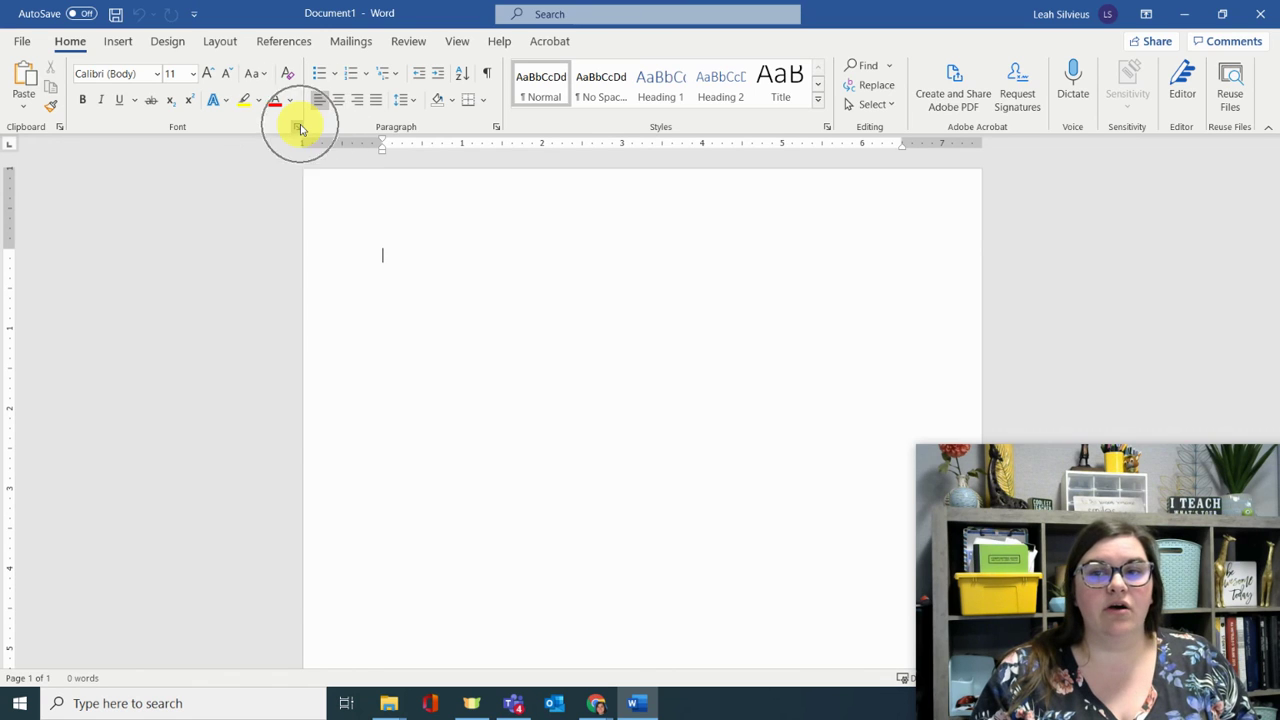
pyautogui.click(299, 127)
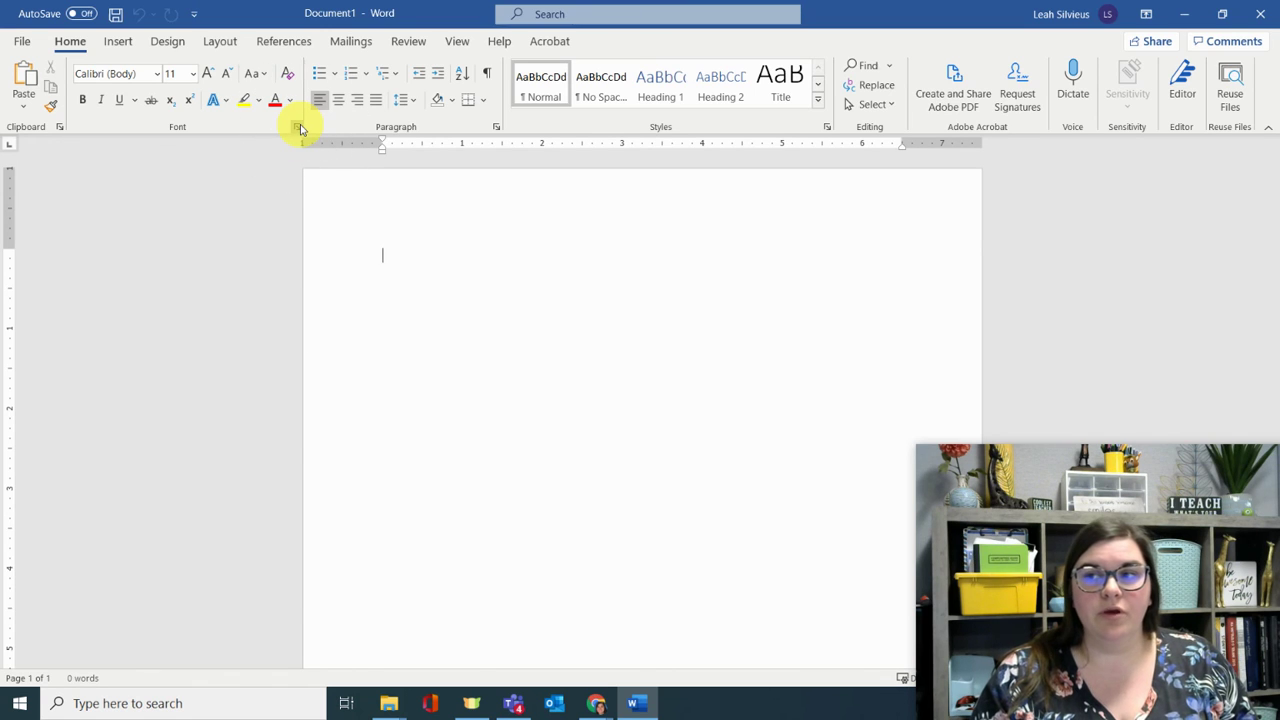
pyautogui.click(906, 128)
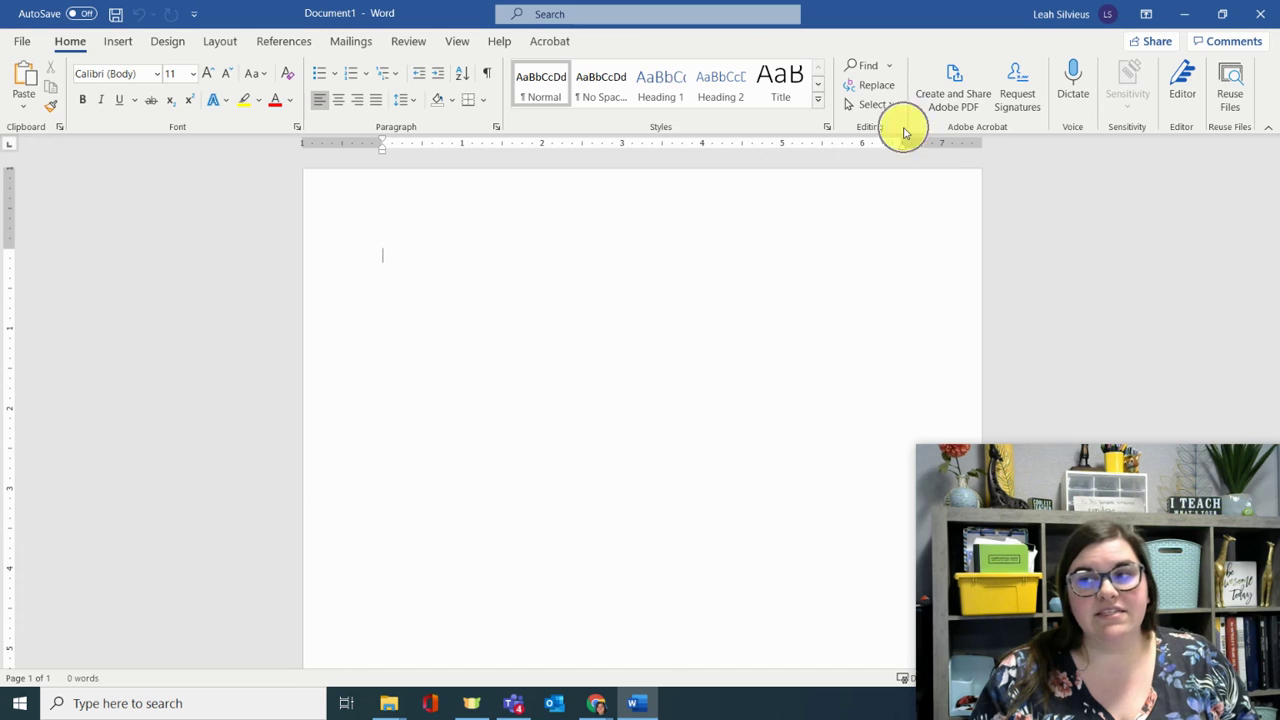
pyautogui.click(905, 131)
pyautogui.click(905, 131)
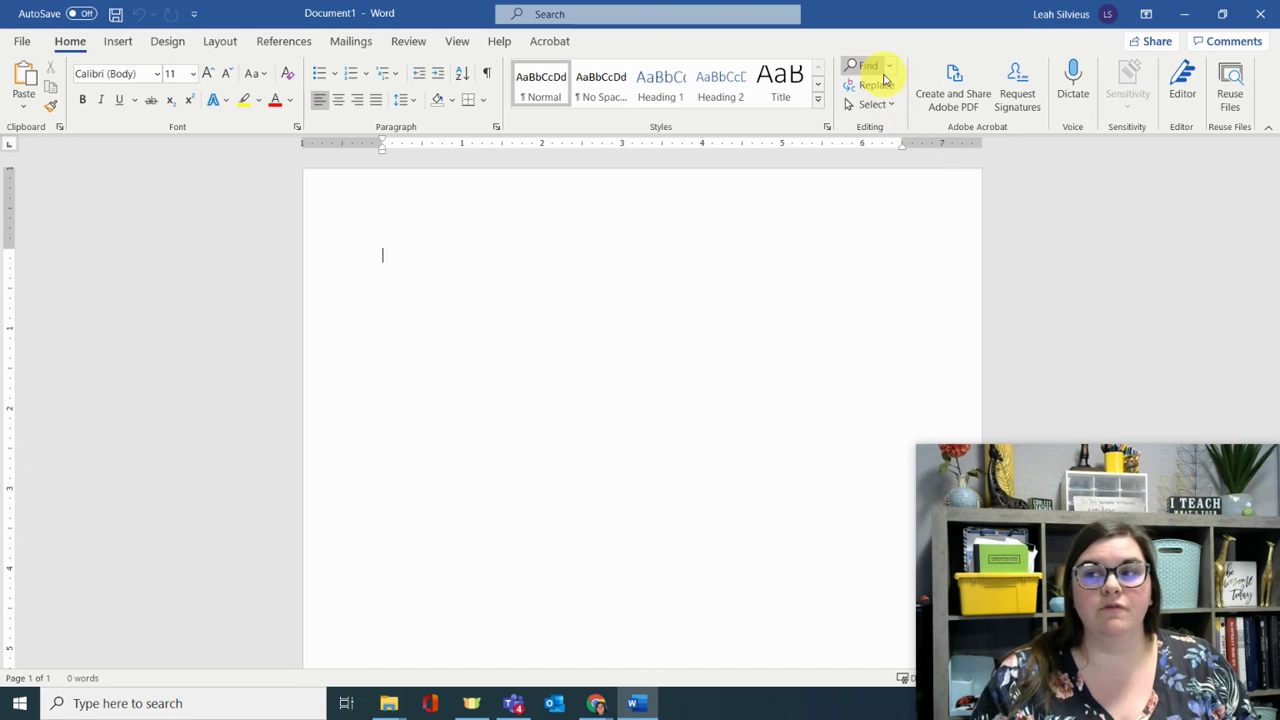
# - Open the full Font settings, review the advanced character spacing and OpenType options, and cancel without changes
pyautogui.click(297, 128)
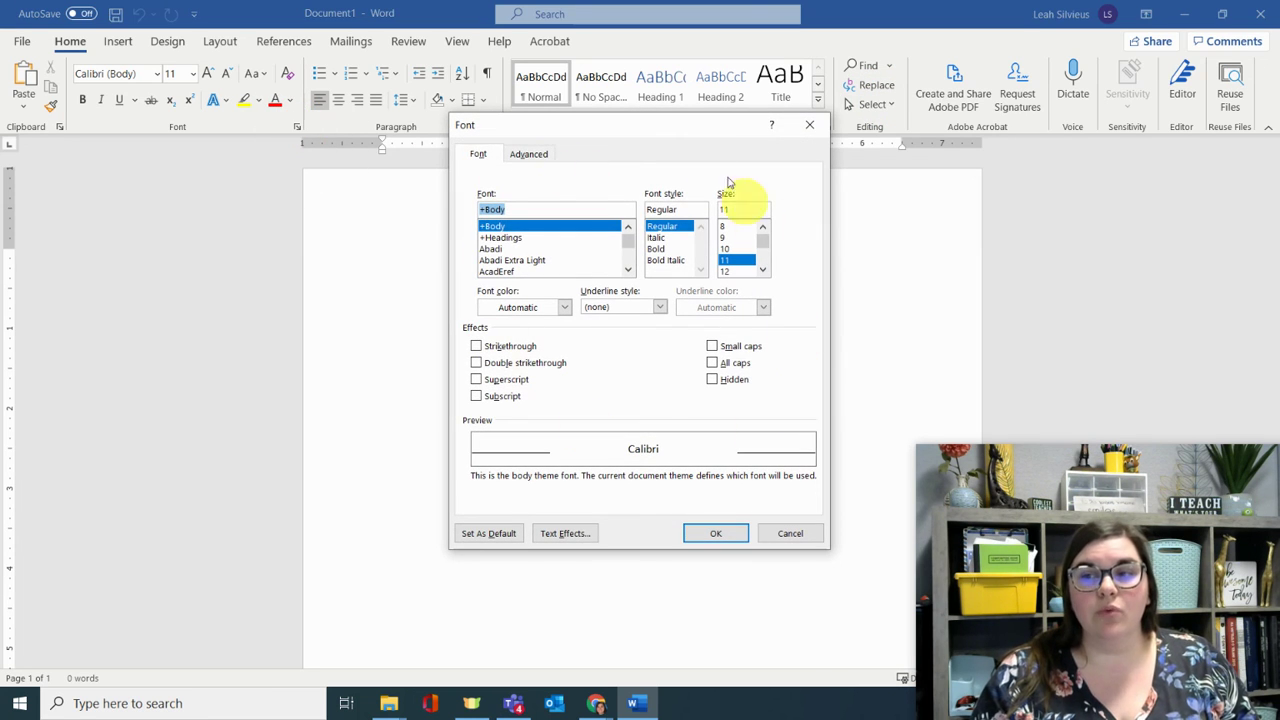
pyautogui.click(530, 155)
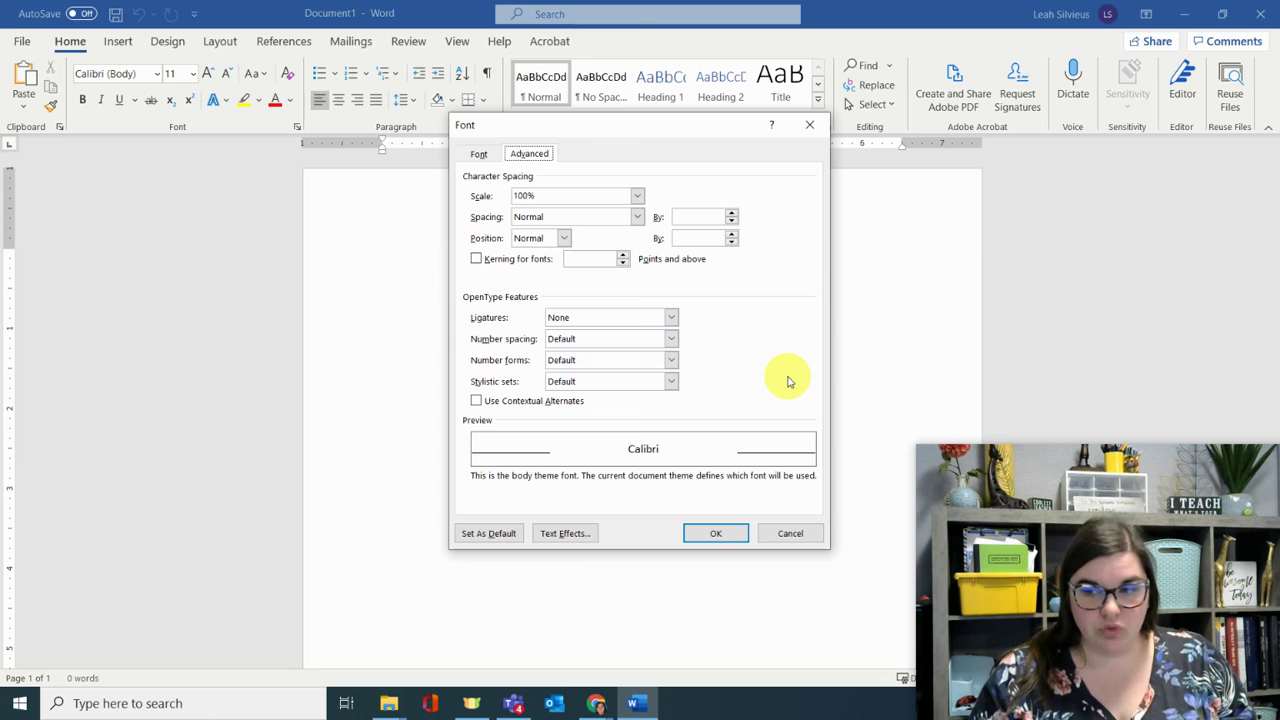
pyautogui.click(776, 537)
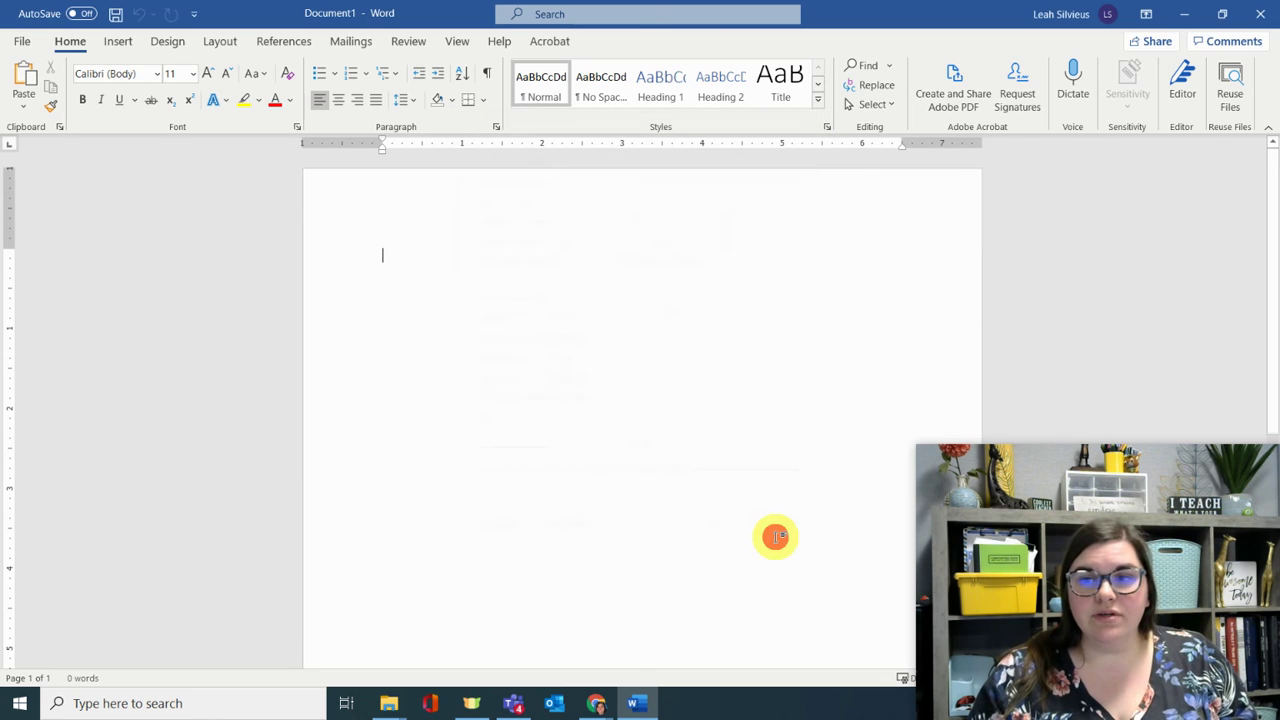
# - Look through the Insert, Design and Layout command groups of the blank desktop document
pyautogui.click(118, 44)
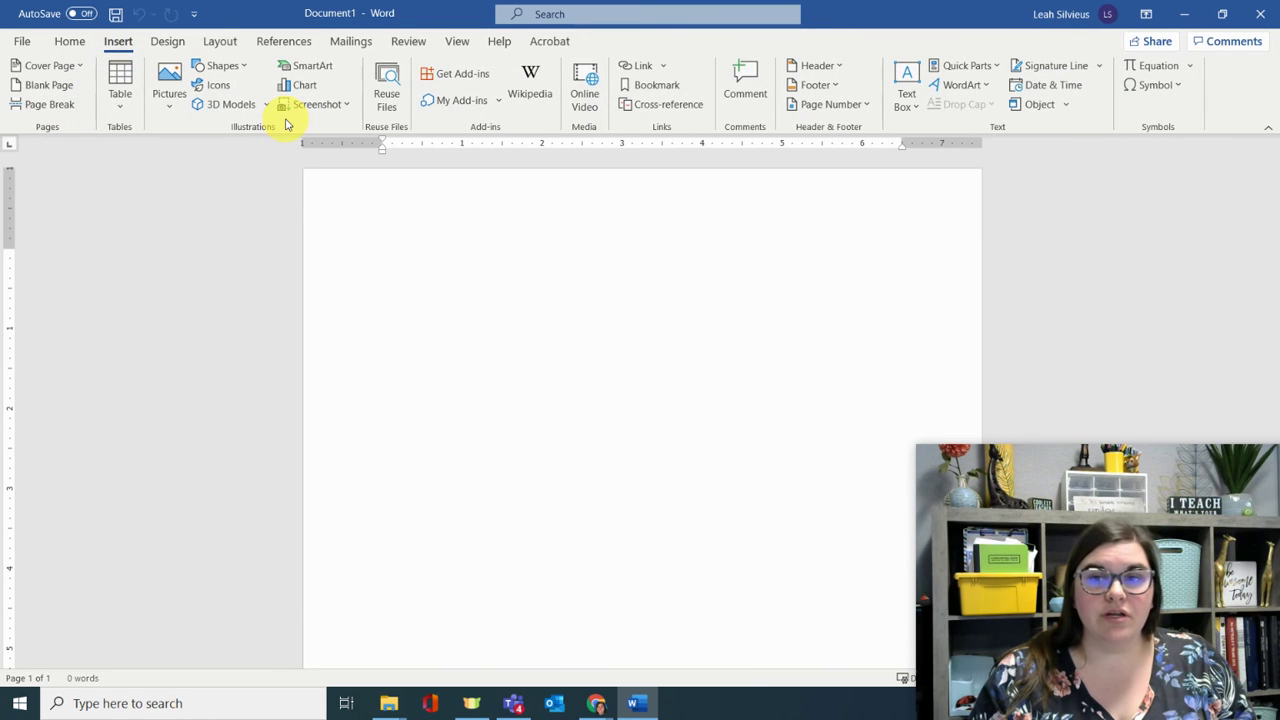
pyautogui.click(167, 41)
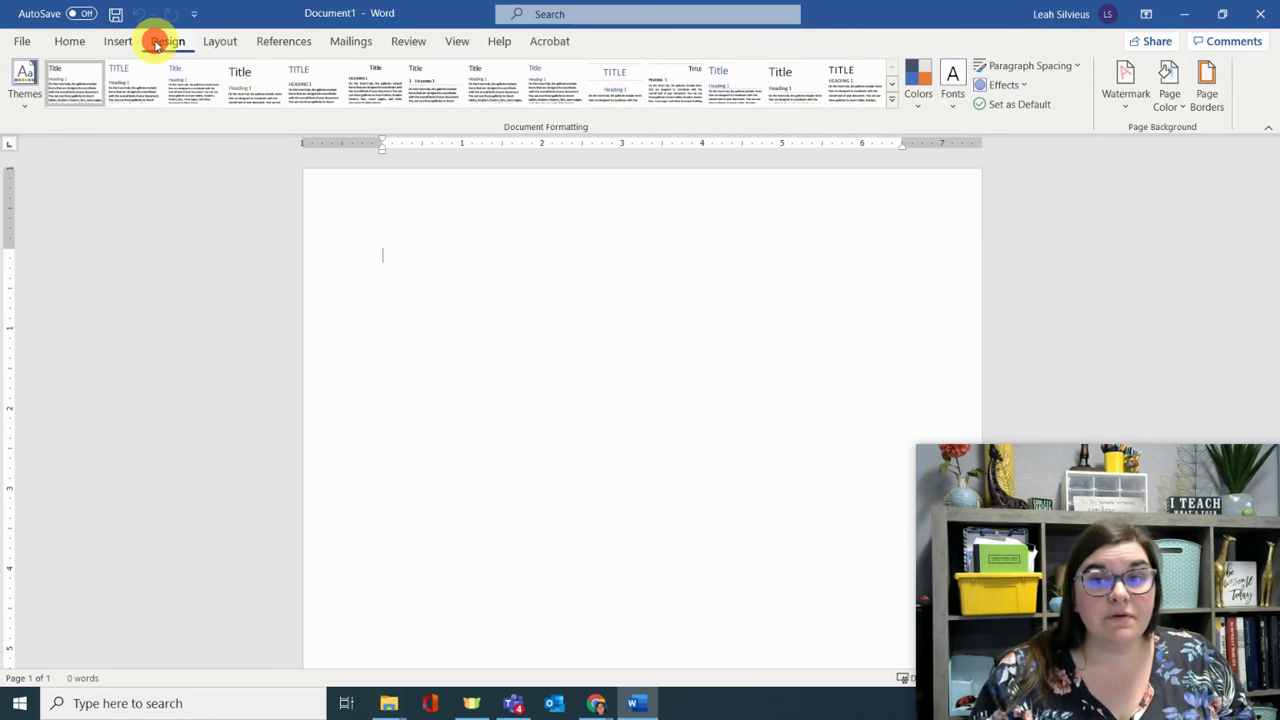
pyautogui.click(222, 41)
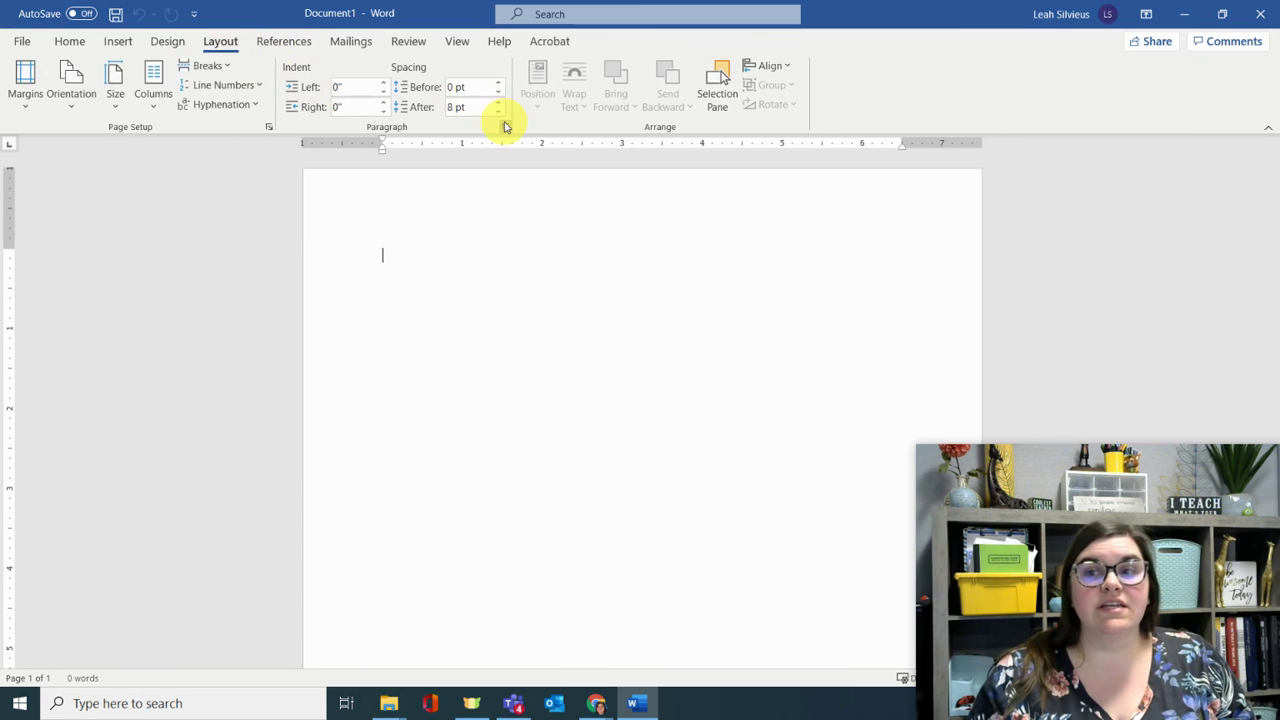